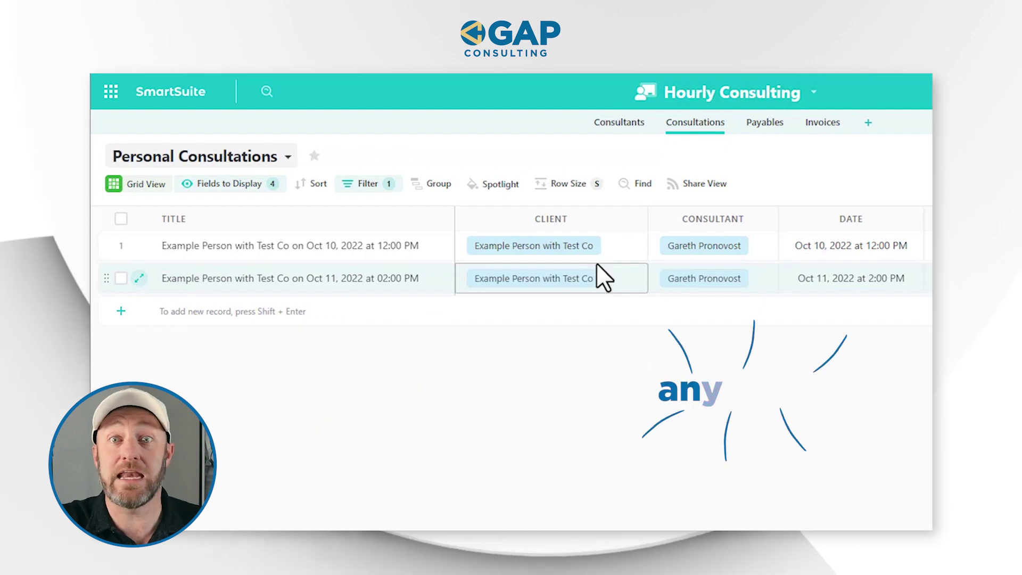
Step: Open the first consultation's linked Test Co client record from its Client cell
{"action": "left_click", "coordinate": [531, 249]}
{"action": "left_click", "coordinate": [531, 247]}
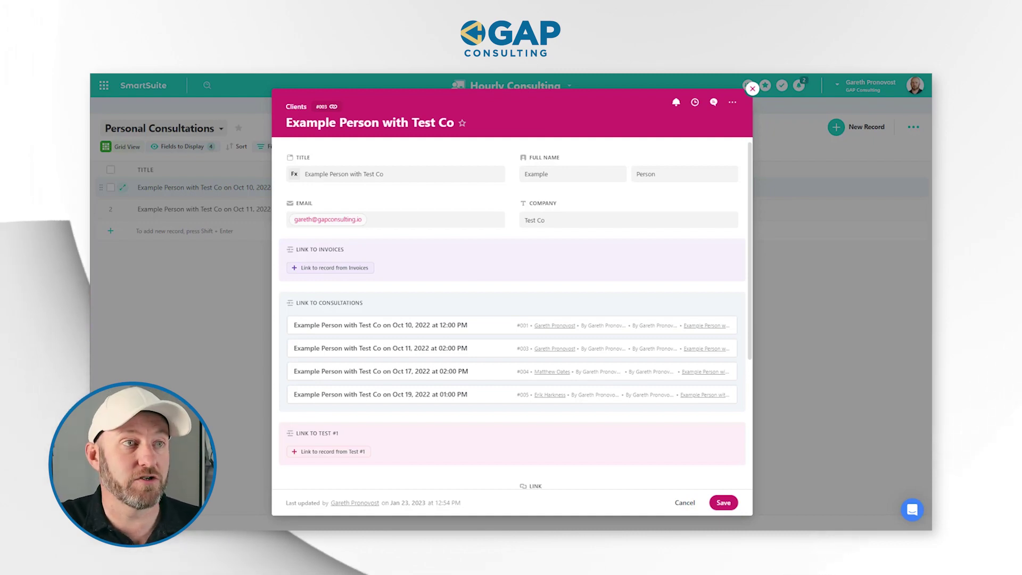
Step: Reopen the Test Co client record, check its Email value, then close the record
{"action": "left_click", "coordinate": [781, 319]}
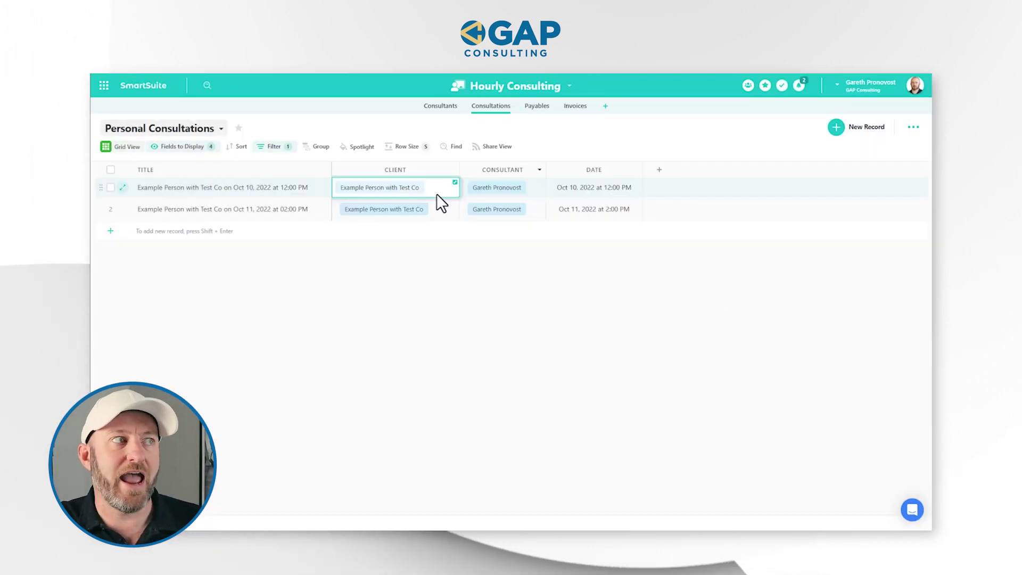
{"action": "left_click", "coordinate": [392, 194]}
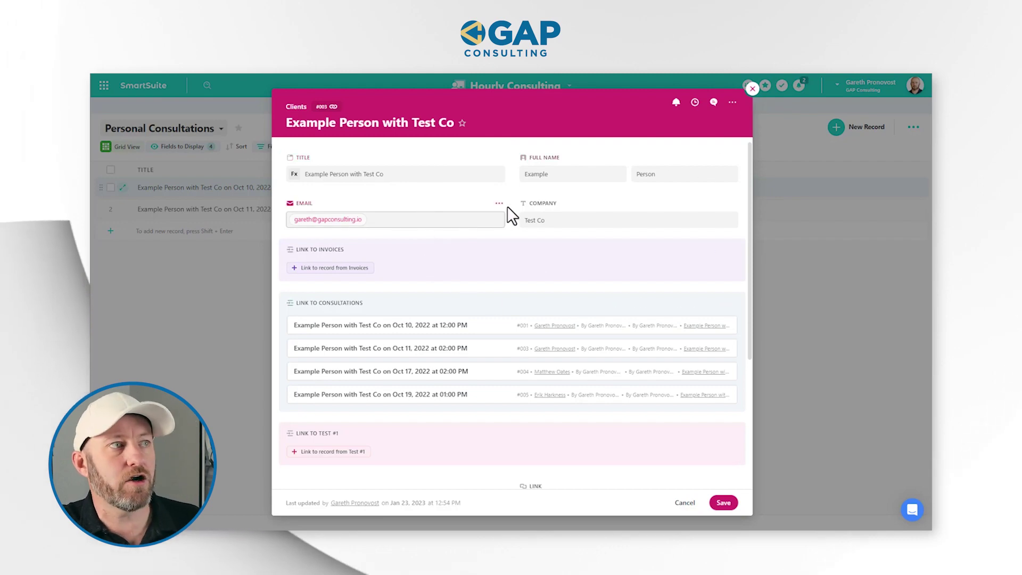
{"action": "scroll", "coordinate": [538, 330], "scroll_direction": "down", "scroll_amount": 5}
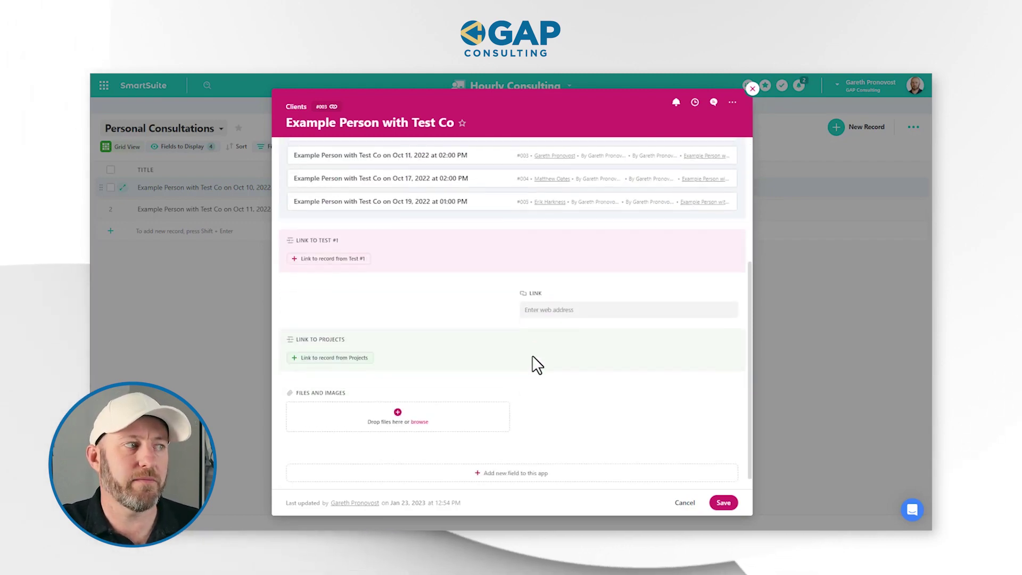
{"action": "scroll", "coordinate": [527, 420], "scroll_direction": "up", "scroll_amount": 5}
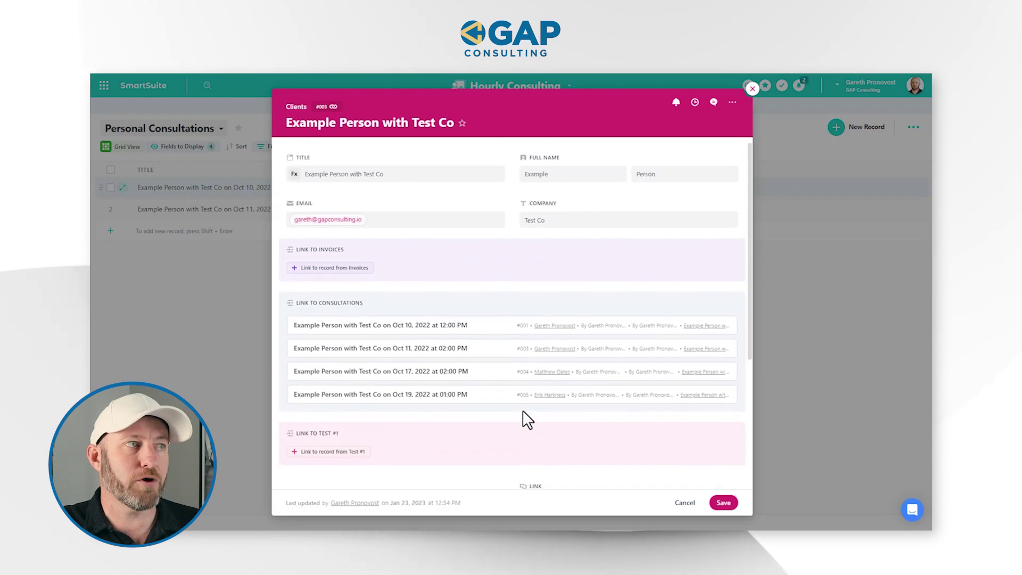
{"action": "left_click", "coordinate": [382, 219]}
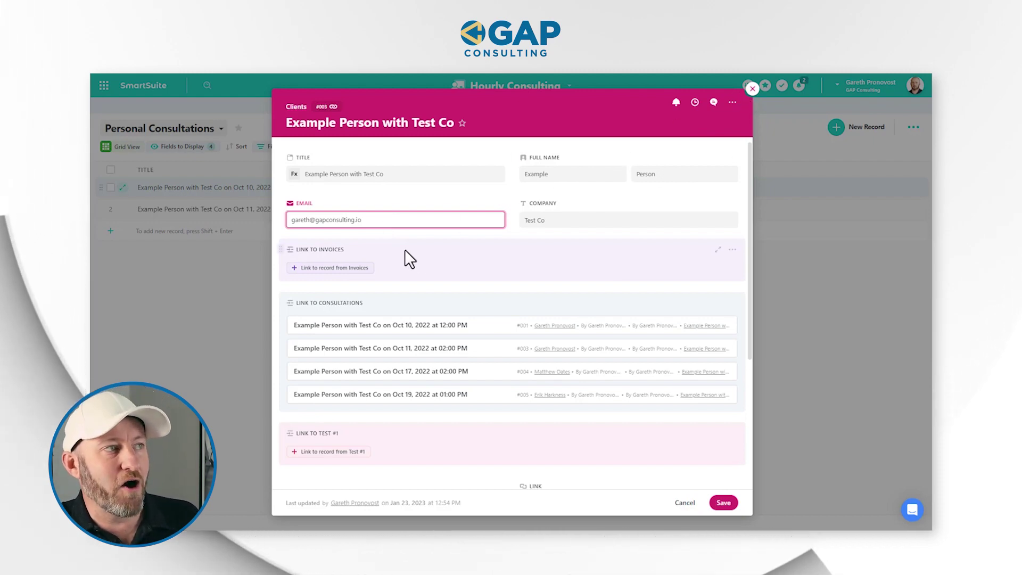
{"action": "left_click", "coordinate": [752, 89]}
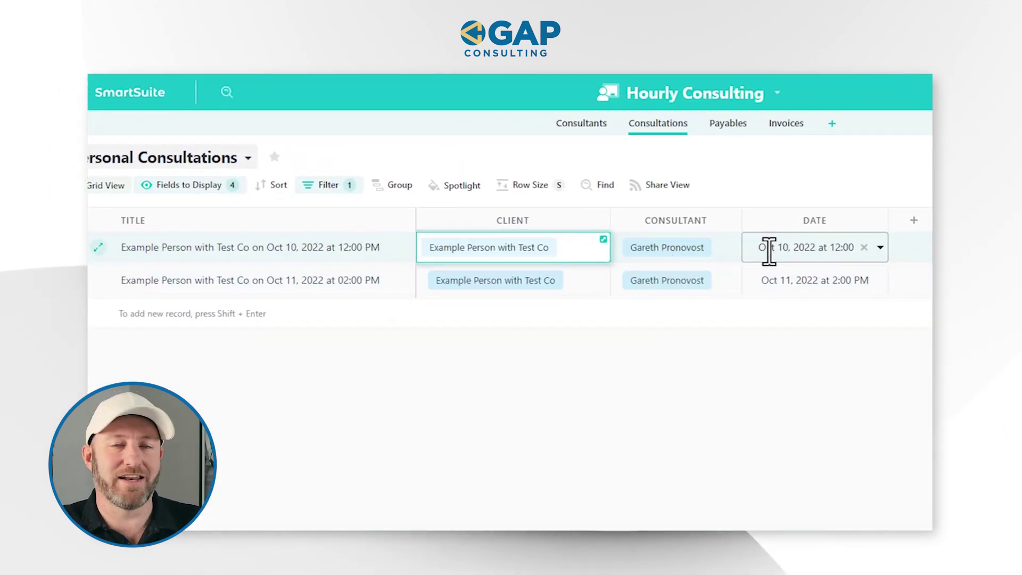
{"action": "left_click", "coordinate": [267, 255]}
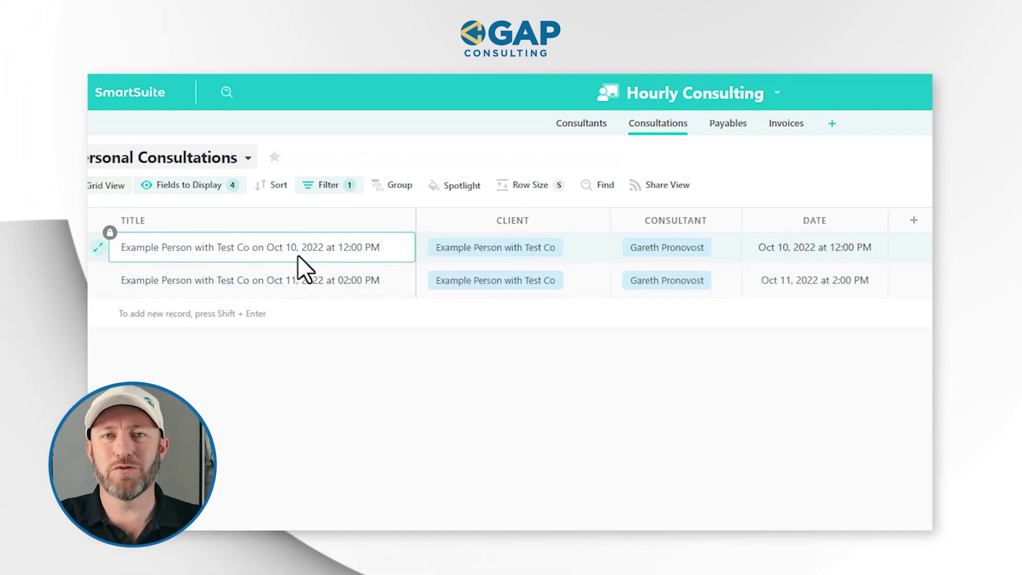
{"action": "left_click", "coordinate": [476, 249]}
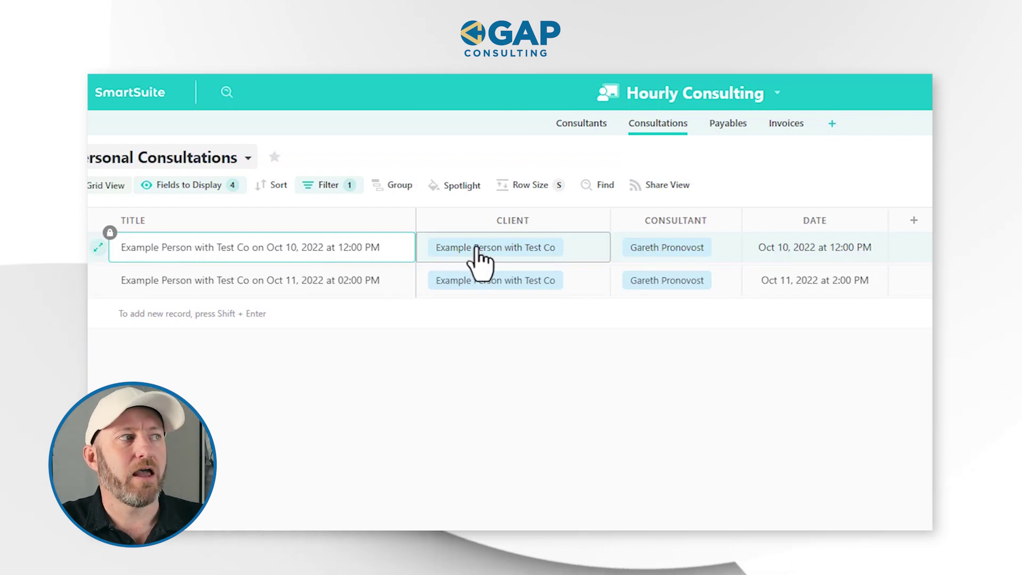
{"action": "left_click", "coordinate": [476, 248]}
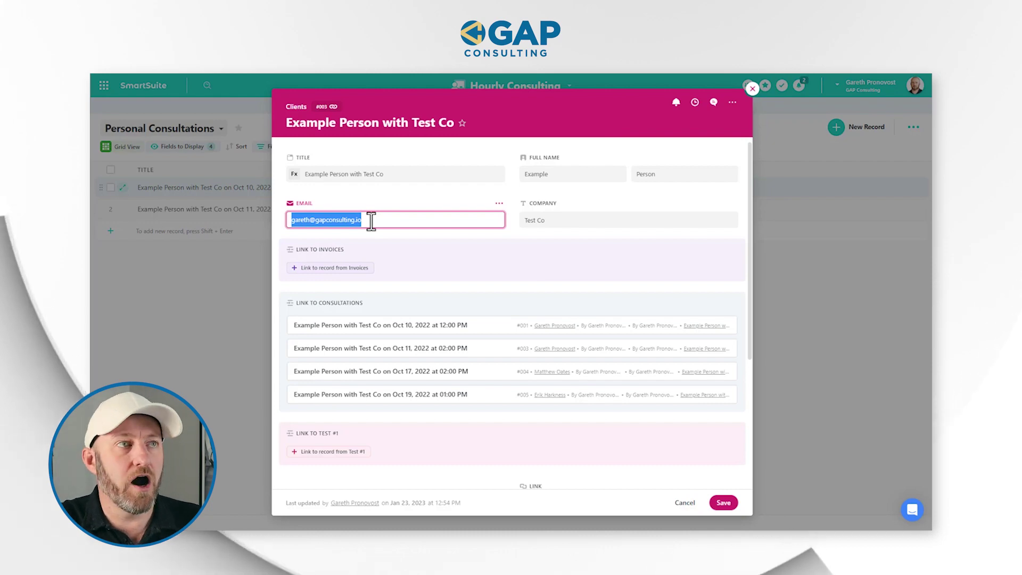
{"action": "left_click", "coordinate": [823, 273]}
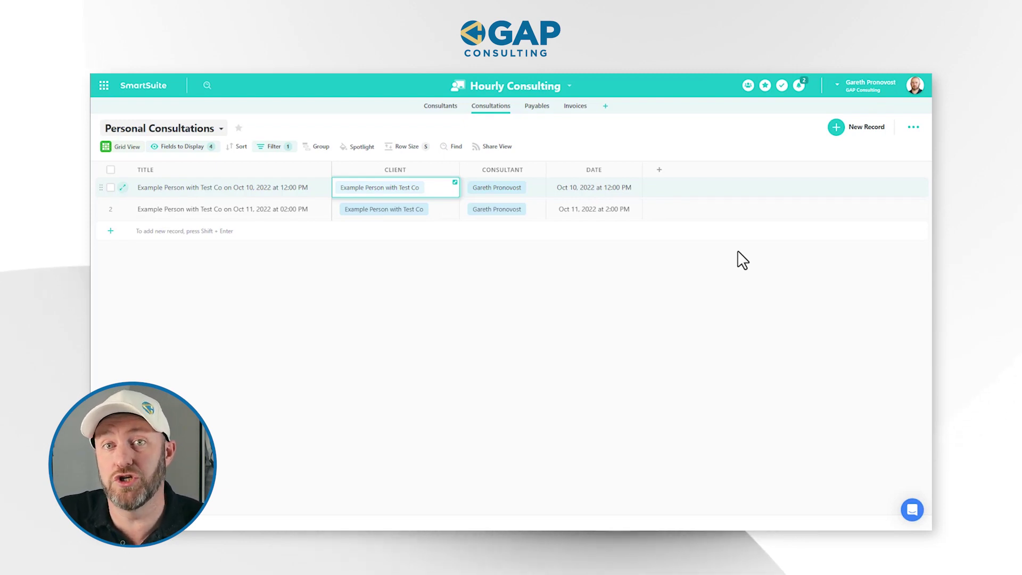
{"action": "left_click", "coordinate": [286, 189]}
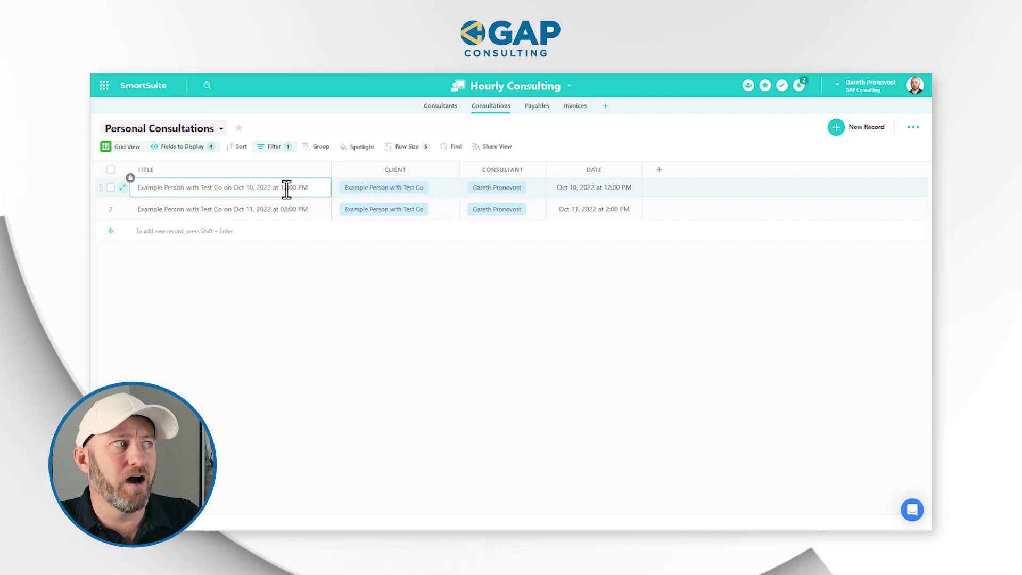
Step: Open the Oct 10, 2022 consultation record with its Communication Center discussion panel
{"action": "left_click", "coordinate": [124, 189]}
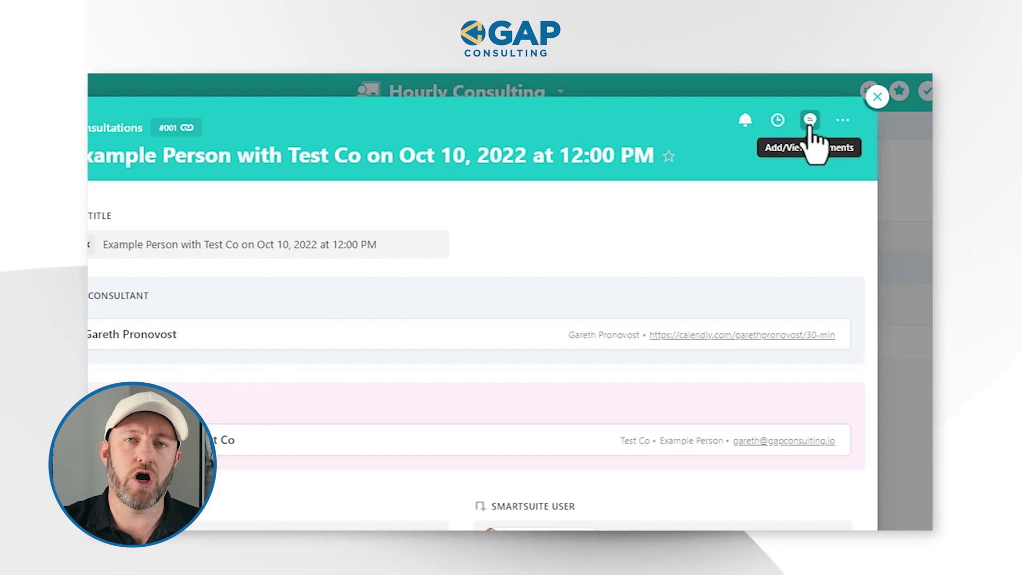
{"action": "left_click", "coordinate": [809, 121]}
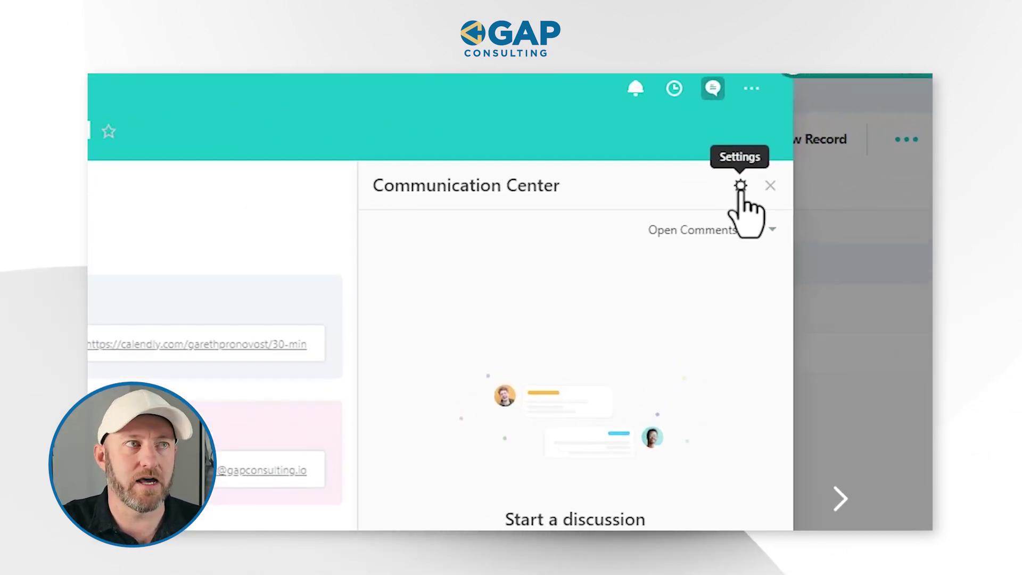
Step: Switch on the Emails (Alpha) feature in the Communication Center settings
{"action": "left_click", "coordinate": [739, 186]}
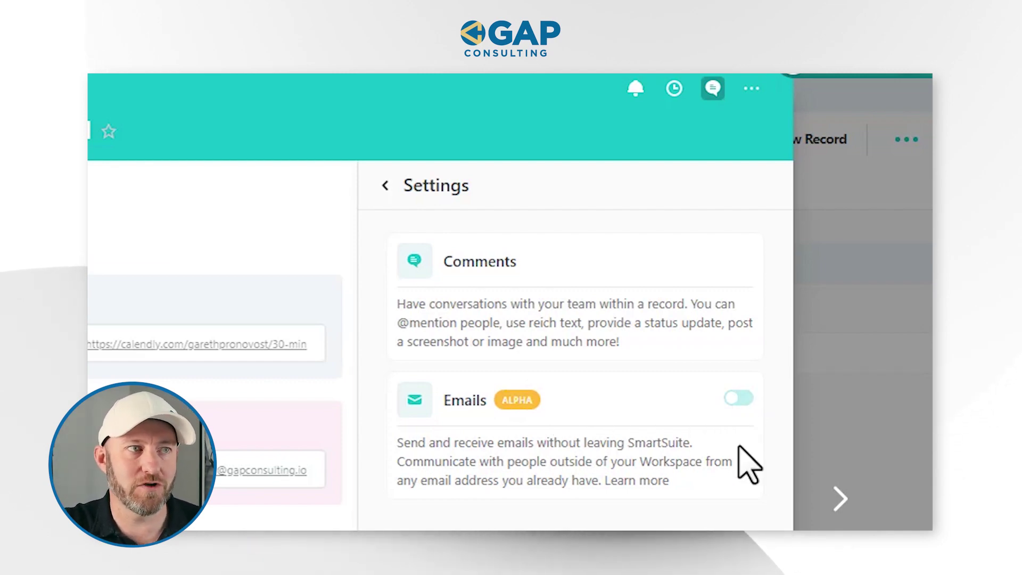
{"action": "left_click_drag", "start_coordinate": [701, 488], "coordinate": [400, 432]}
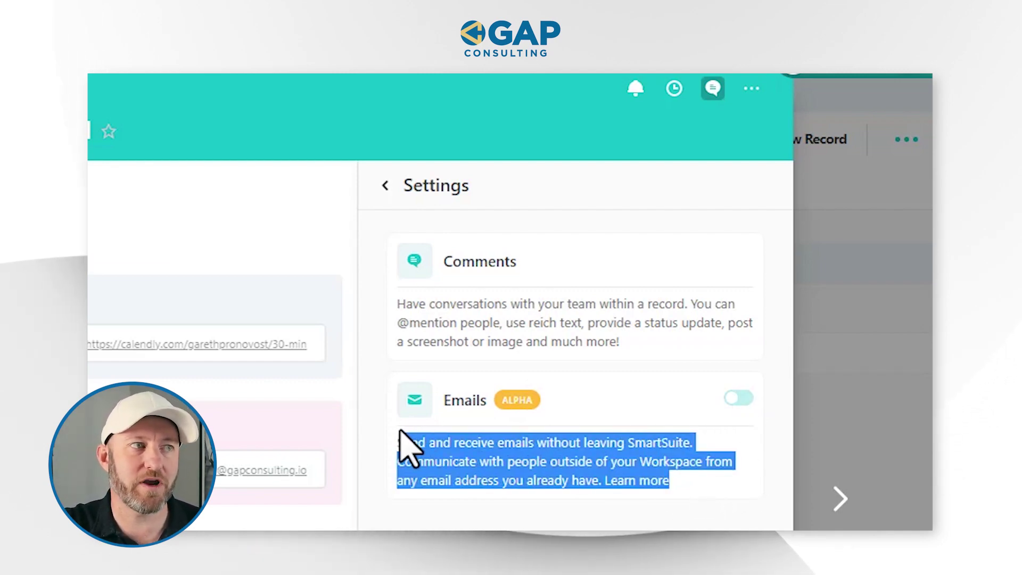
{"action": "left_click", "coordinate": [536, 472]}
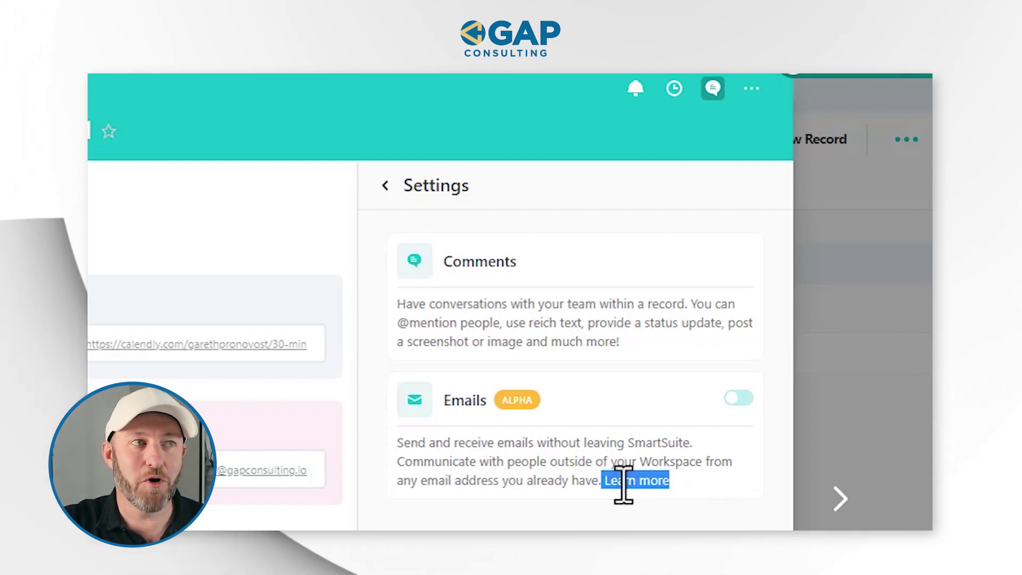
{"action": "left_click", "coordinate": [694, 502]}
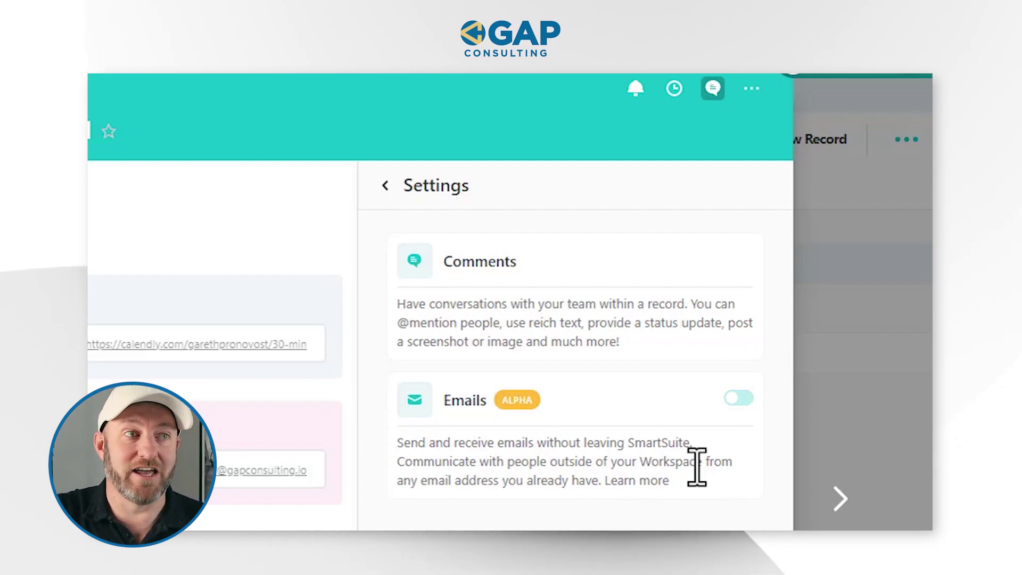
{"action": "left_click", "coordinate": [740, 399]}
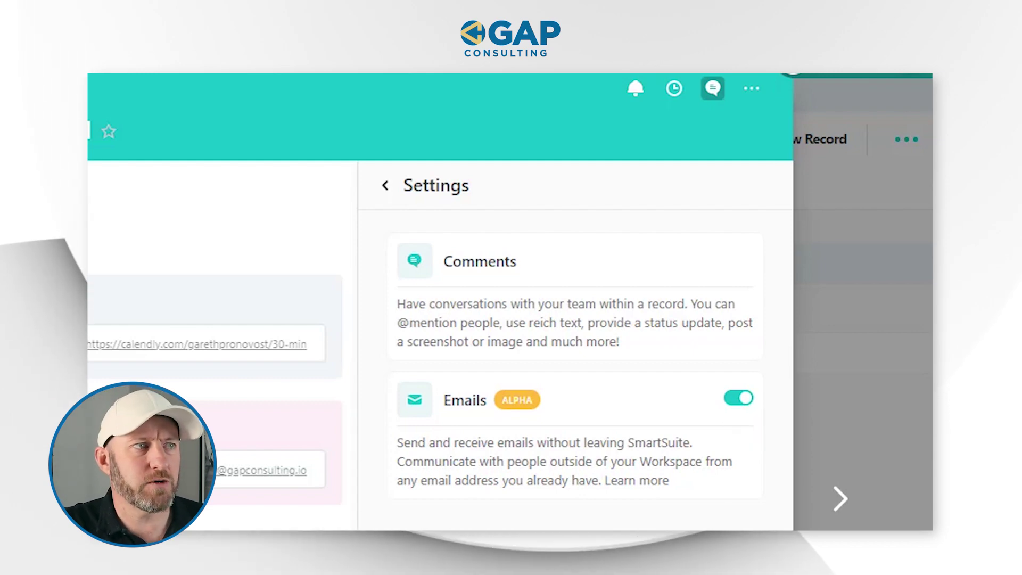
{"action": "left_click", "coordinate": [385, 185]}
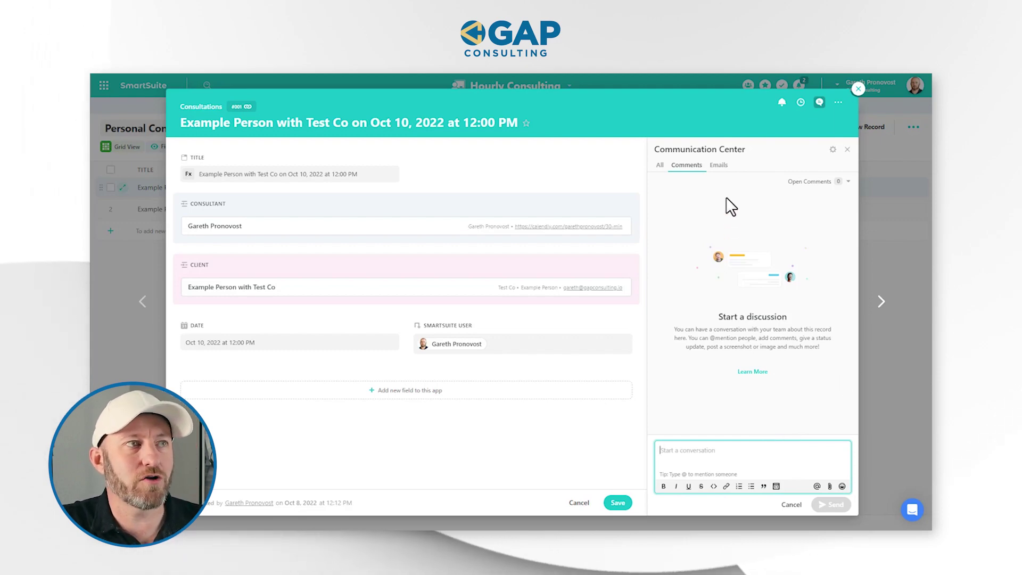
Step: Start a new email draft, check its recipient field options, then discard it and close the record
{"action": "left_click", "coordinate": [721, 169]}
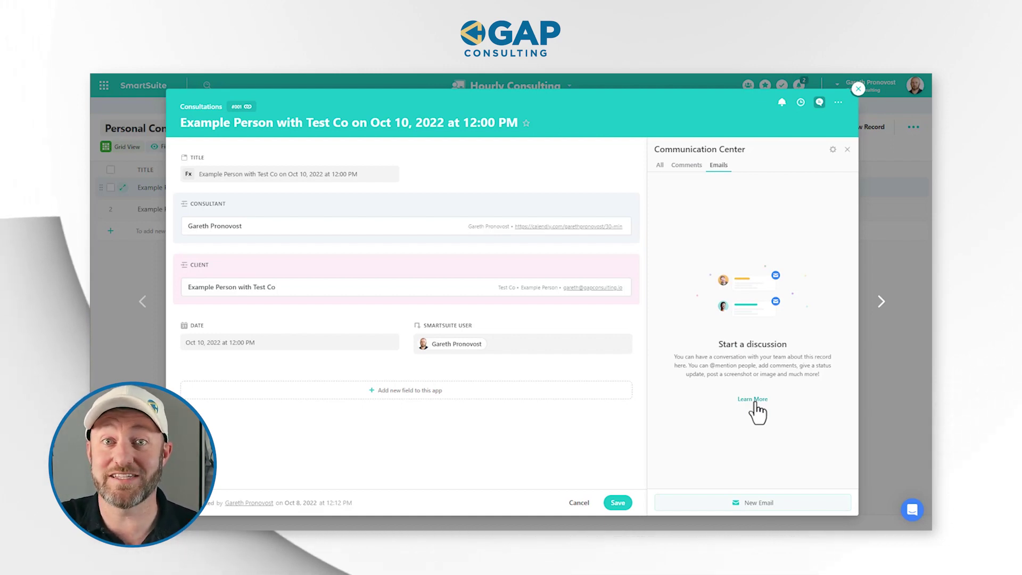
{"action": "left_click", "coordinate": [758, 509]}
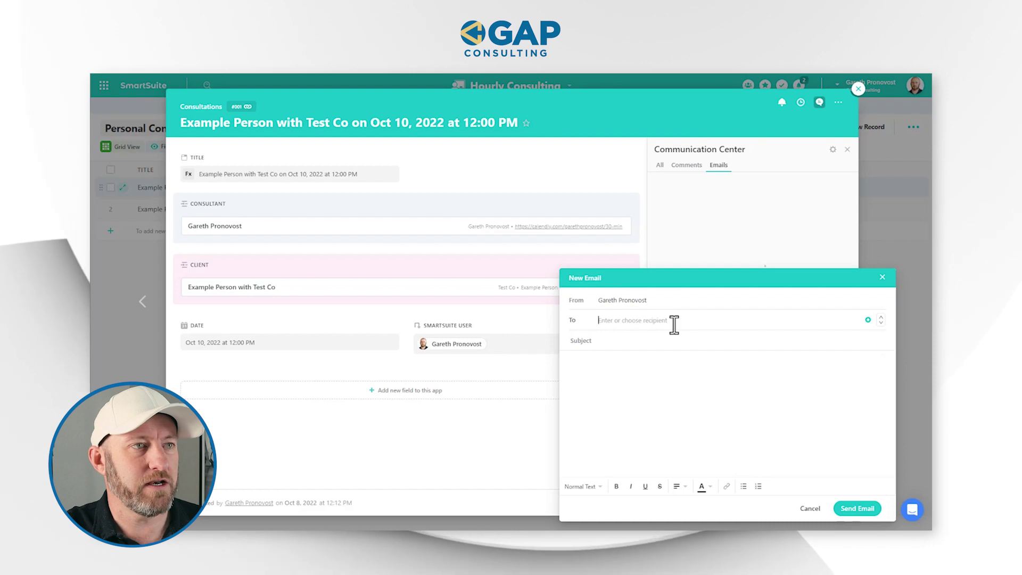
{"action": "left_click", "coordinate": [868, 321]}
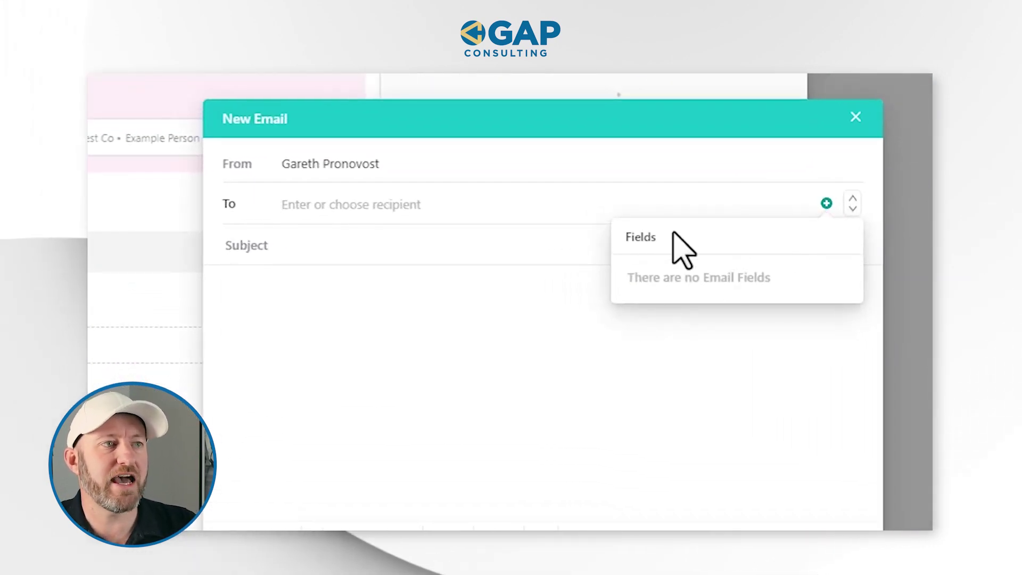
{"action": "left_click", "coordinate": [855, 117]}
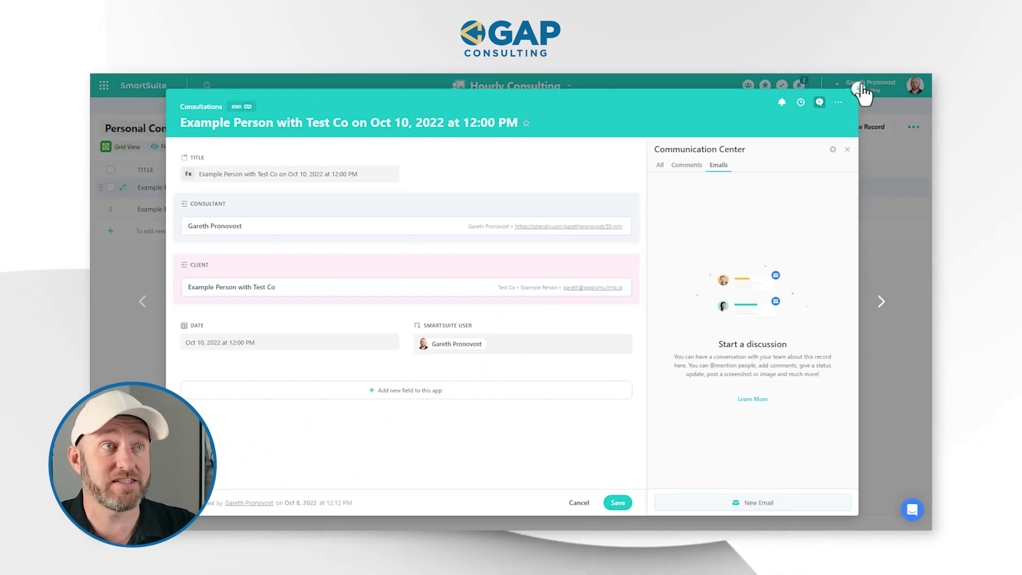
{"action": "left_click", "coordinate": [858, 84]}
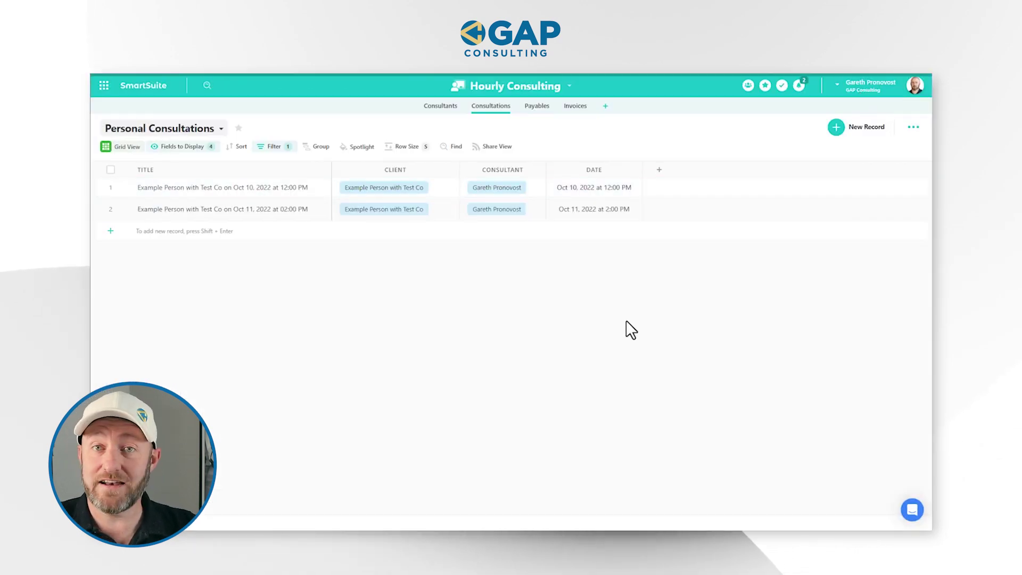
Step: Add a Lookup field that pulls the client's Email through the Client link field
{"action": "left_click", "coordinate": [657, 170]}
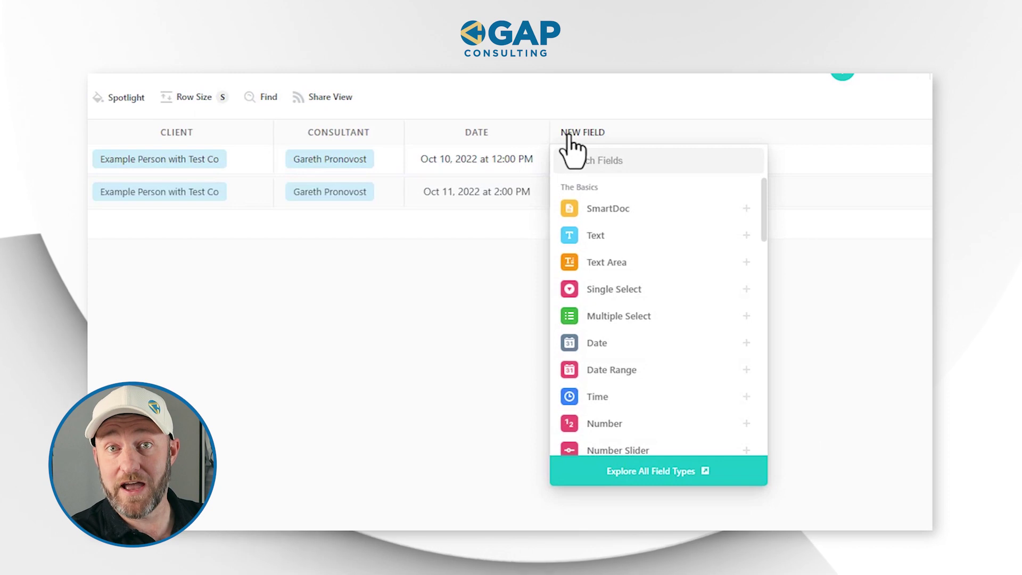
{"action": "type", "text": "lookup"}
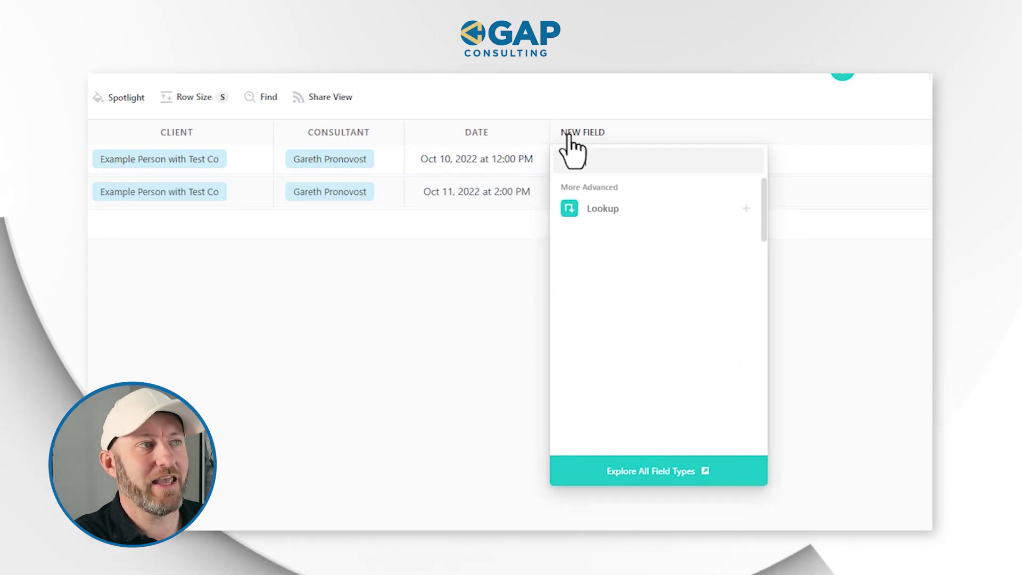
{"action": "left_click", "coordinate": [605, 210]}
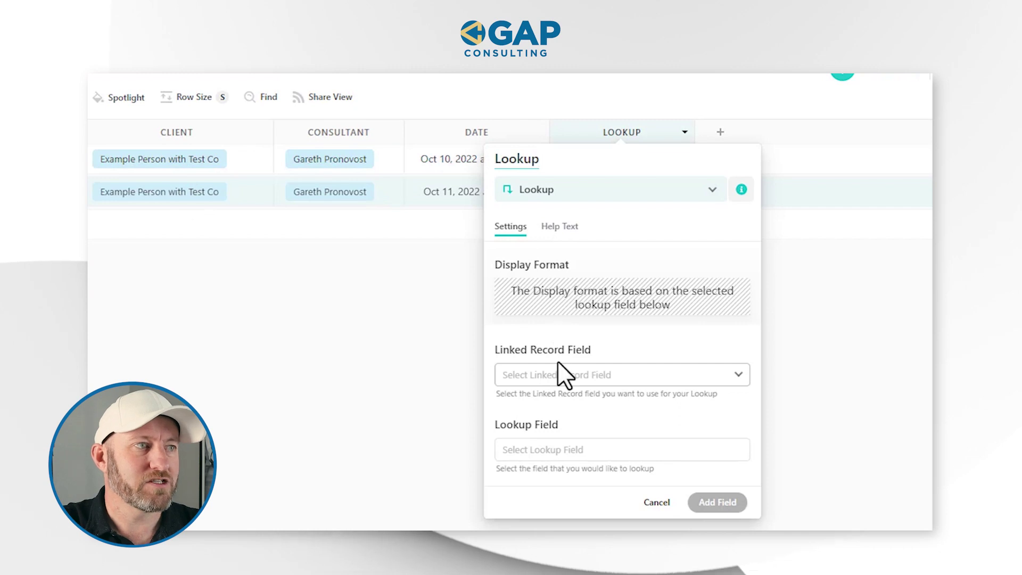
{"action": "left_click", "coordinate": [556, 379]}
{"action": "left_click", "coordinate": [532, 432]}
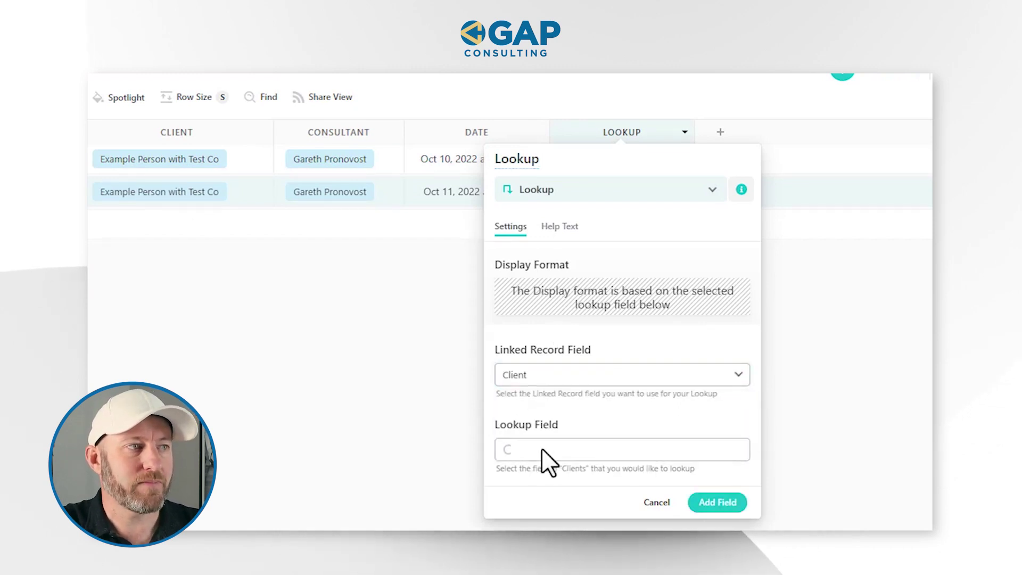
{"action": "left_click", "coordinate": [547, 452]}
{"action": "left_click", "coordinate": [544, 304]}
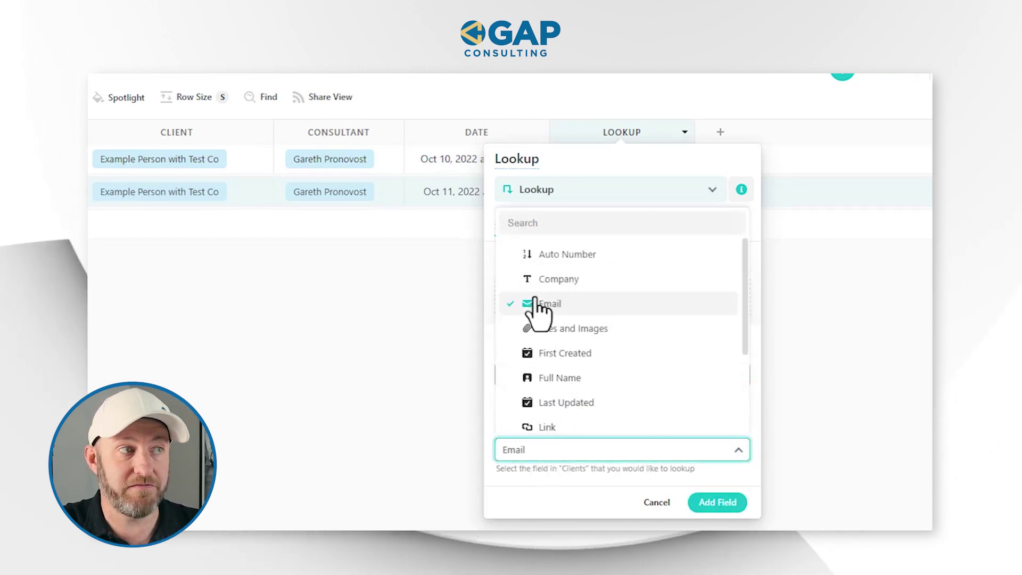
{"action": "left_click", "coordinate": [718, 504]}
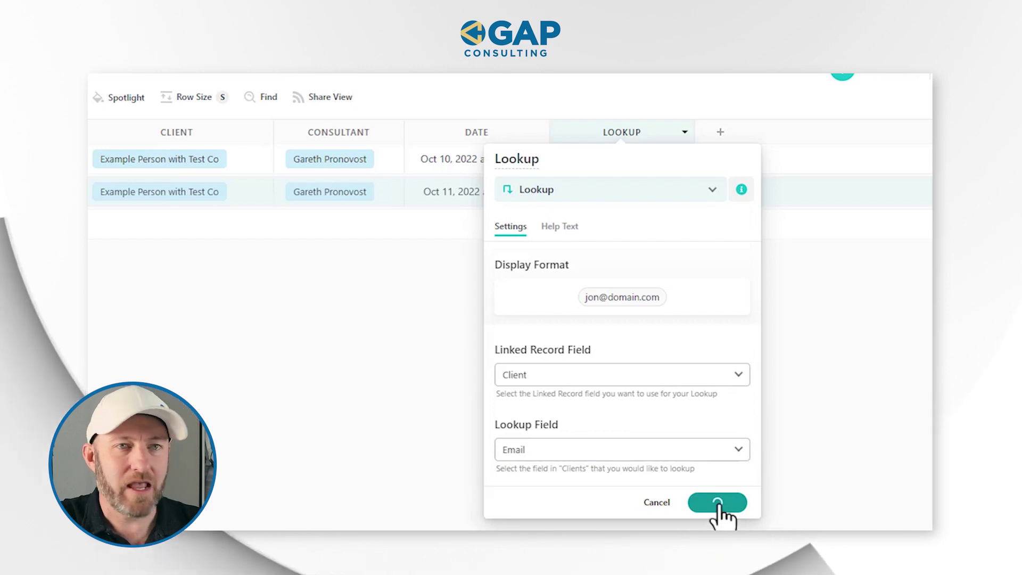
{"action": "left_click", "coordinate": [614, 162]}
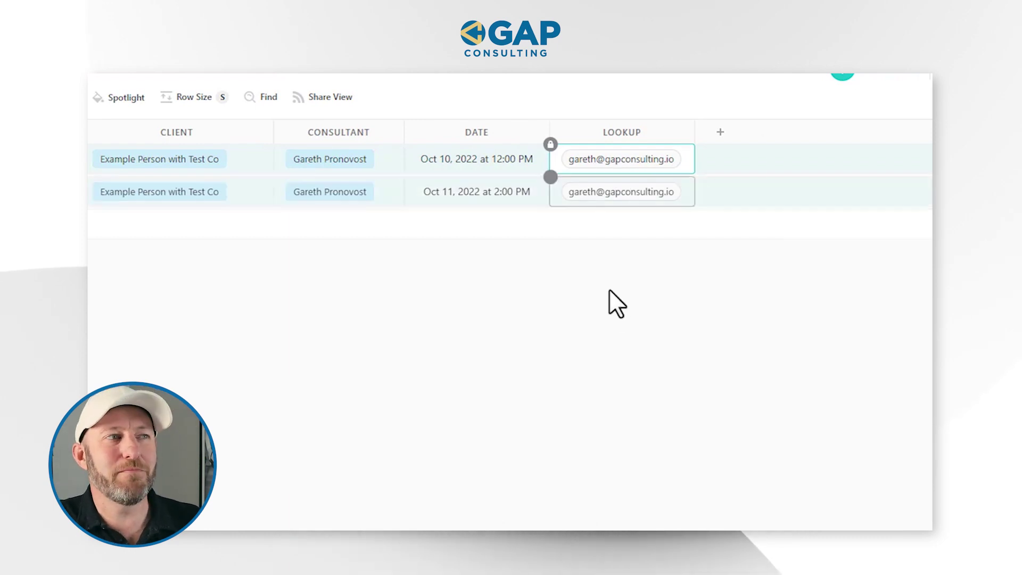
{"action": "left_click", "coordinate": [481, 169]}
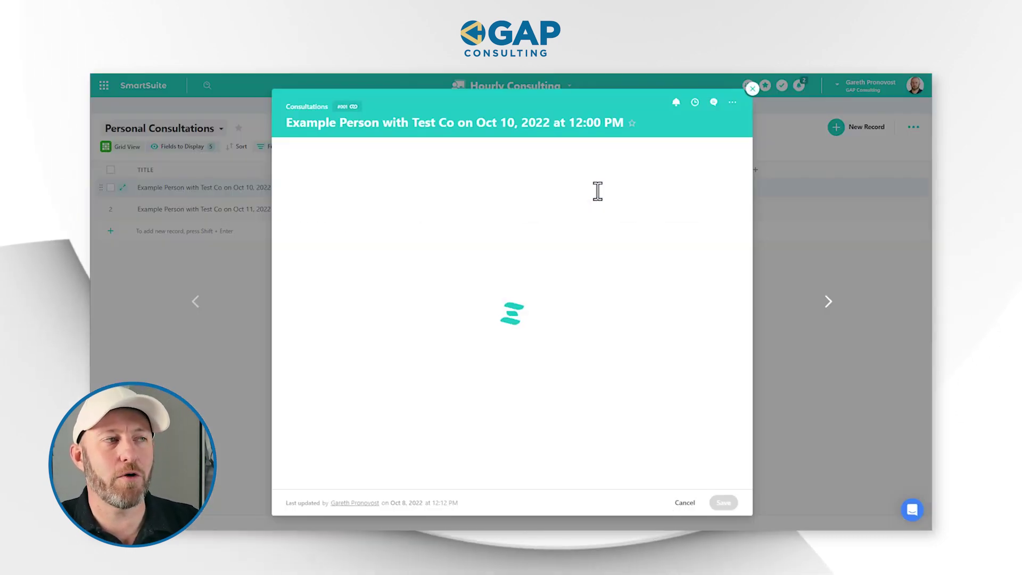
{"action": "left_click", "coordinate": [627, 195]}
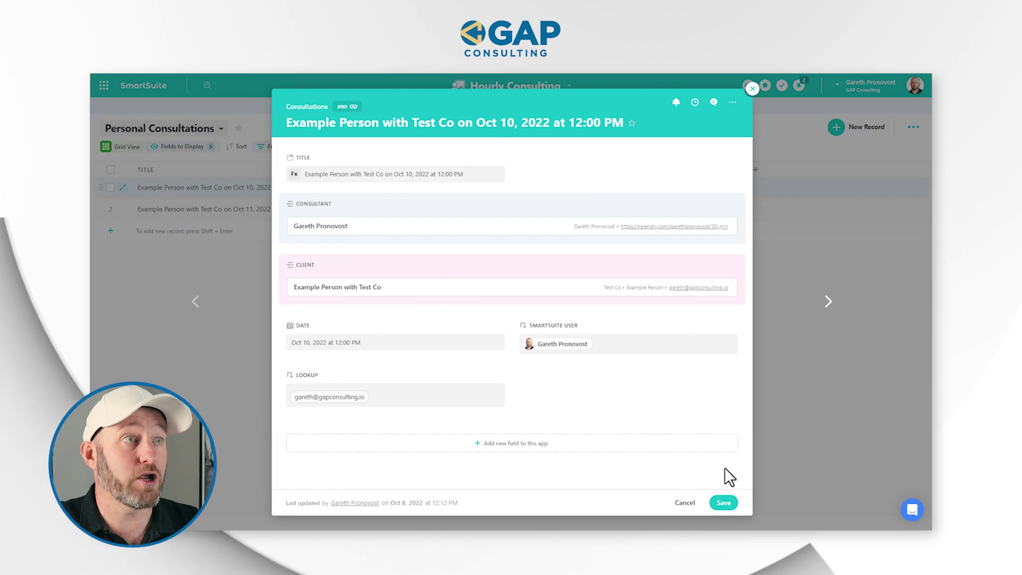
{"action": "left_click", "coordinate": [714, 102]}
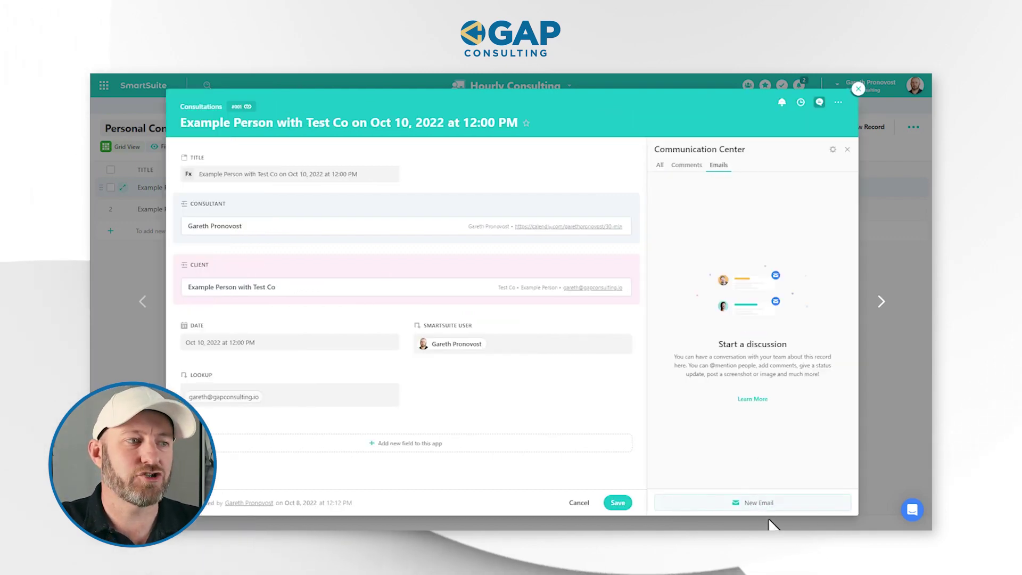
{"action": "left_click", "coordinate": [760, 503]}
{"action": "left_click", "coordinate": [868, 321]}
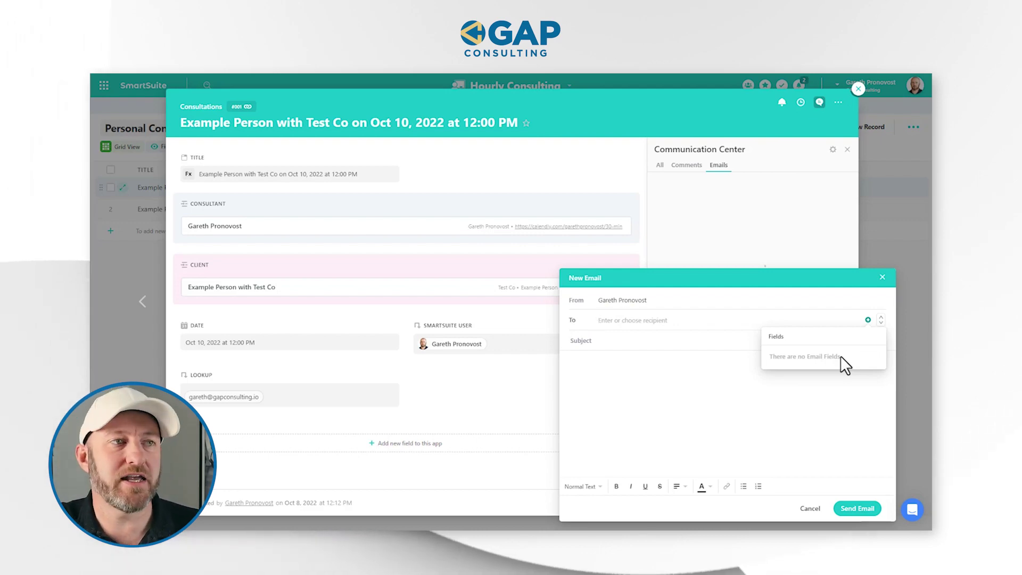
{"action": "left_click", "coordinate": [892, 232]}
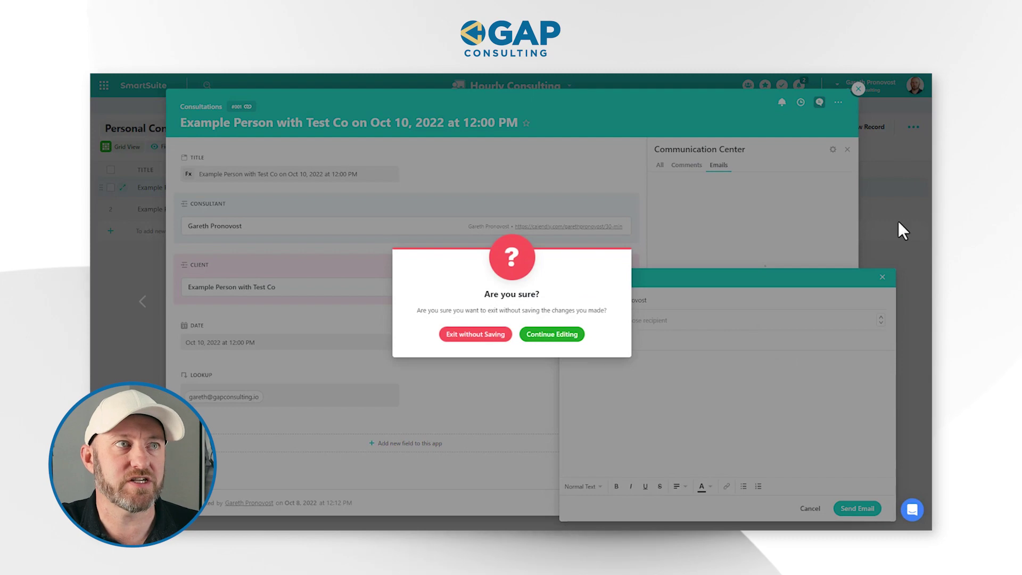
{"action": "left_click", "coordinate": [495, 335]}
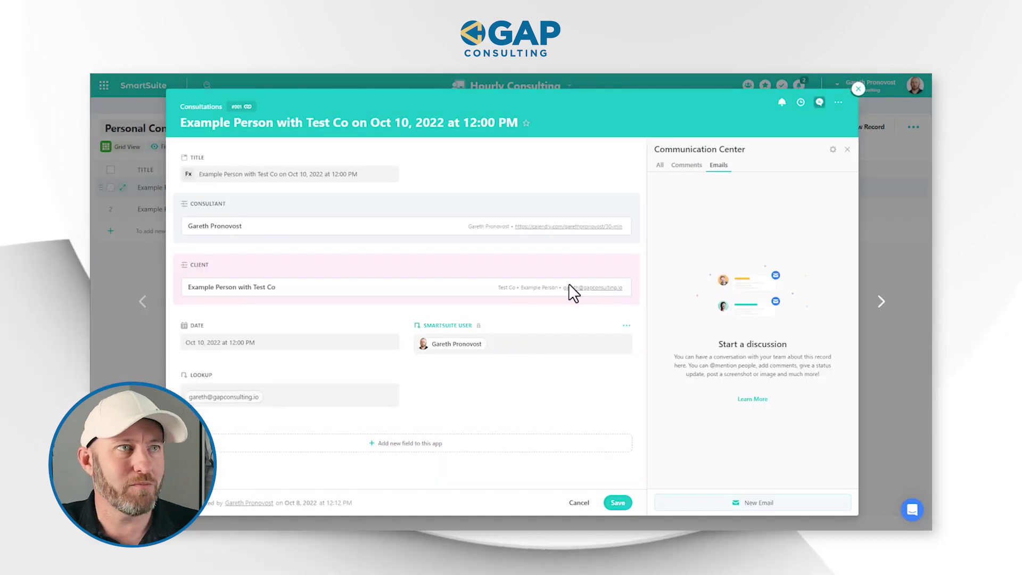
{"action": "left_click", "coordinate": [857, 89]}
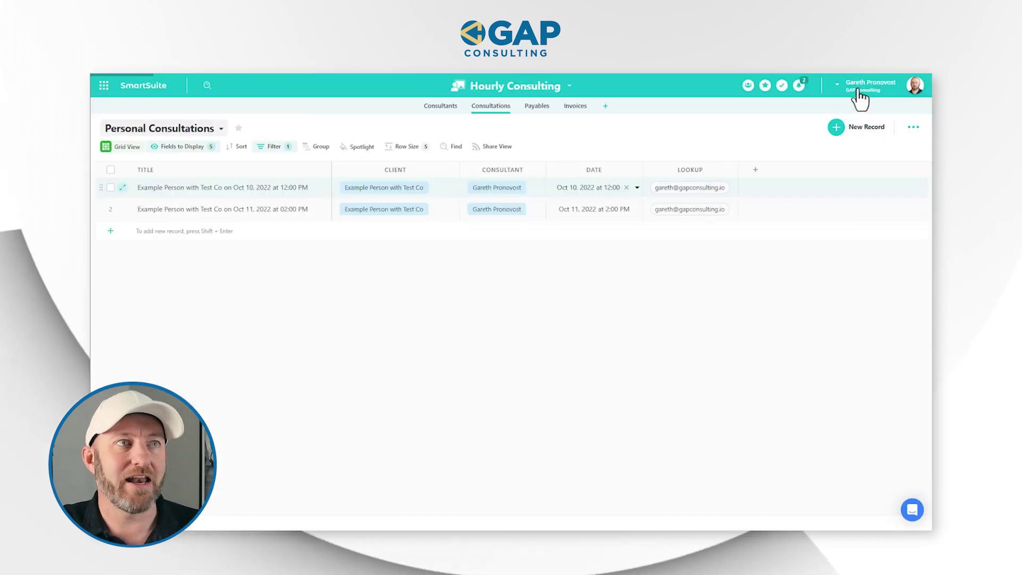
{"action": "left_click", "coordinate": [755, 175]}
Step: Add a new Email field to Consultations
{"action": "type", "text": "Email"}
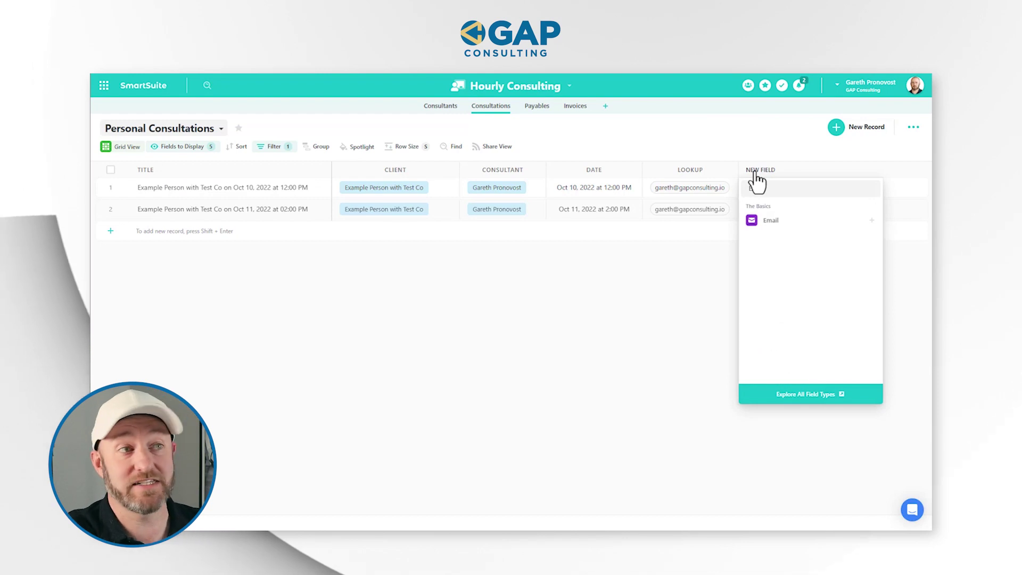
{"action": "left_click", "coordinate": [766, 219]}
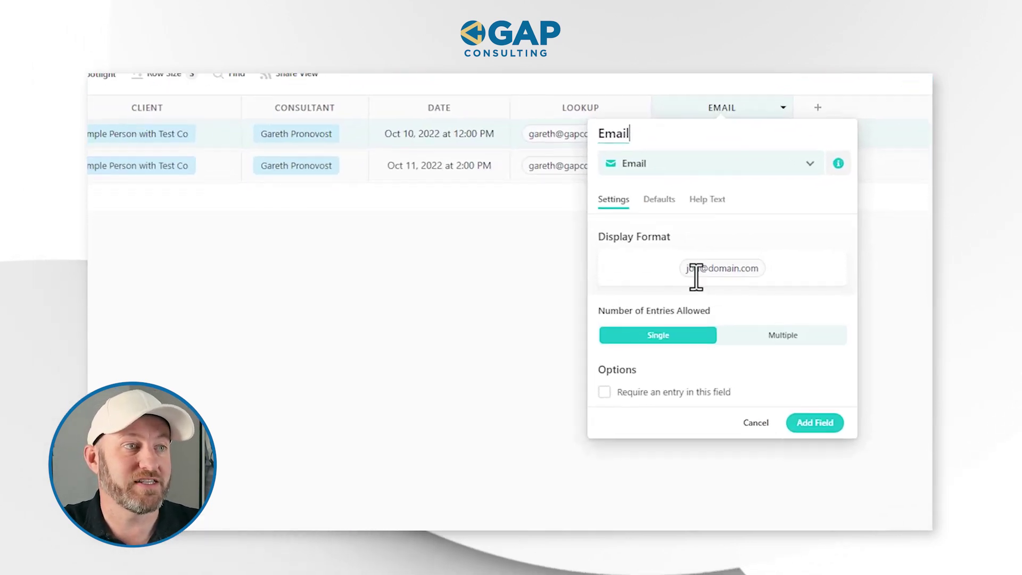
{"action": "left_click", "coordinate": [848, 383]}
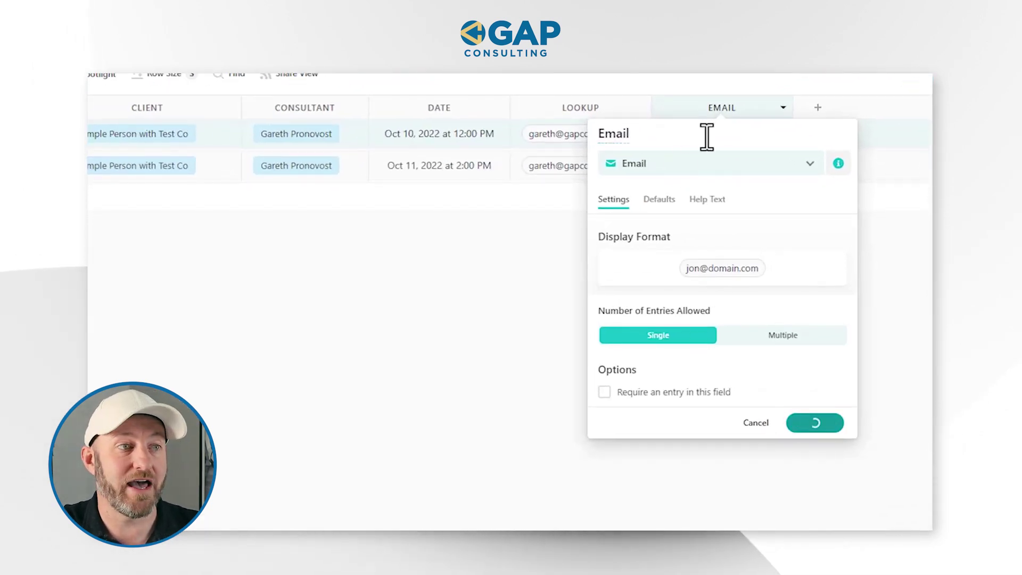
Step: Paste the client's email address into both Email cells and open the Oct 11, 2022 record
{"action": "left_click_drag", "start_coordinate": [669, 138], "coordinate": [687, 167]}
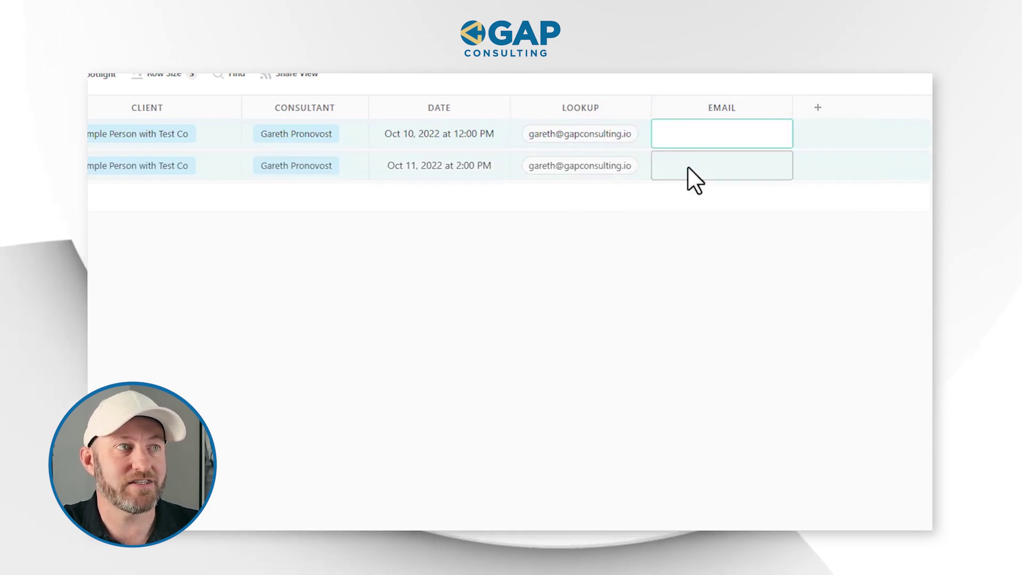
{"action": "key", "text": "ctrl+v"}
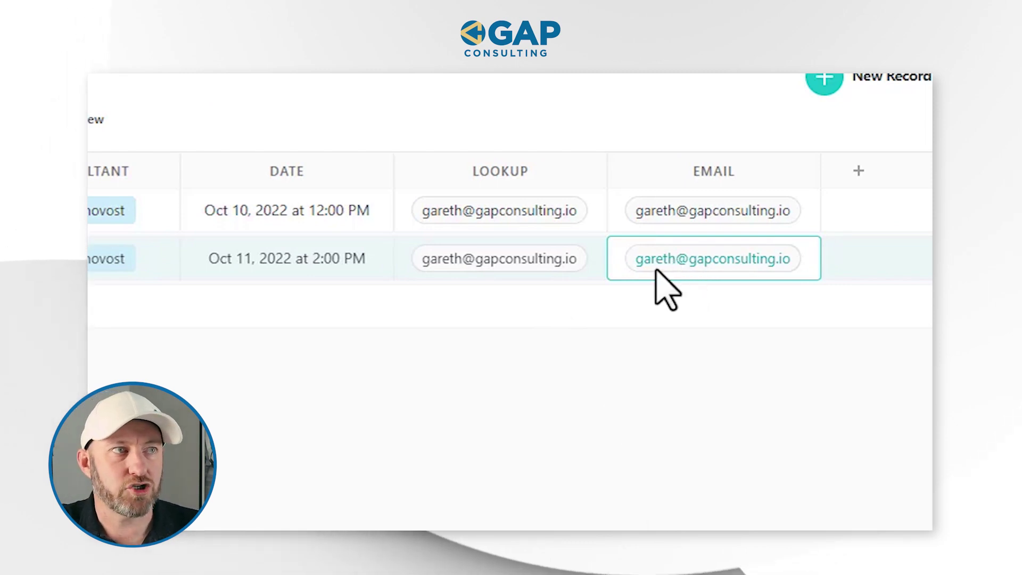
{"action": "left_click", "coordinate": [513, 261]}
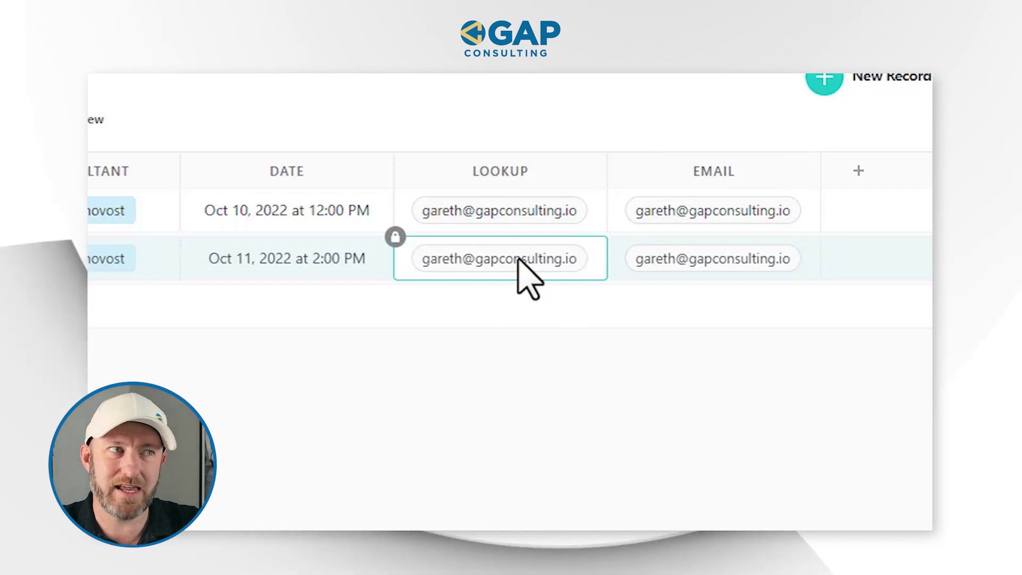
{"action": "left_click", "coordinate": [668, 263]}
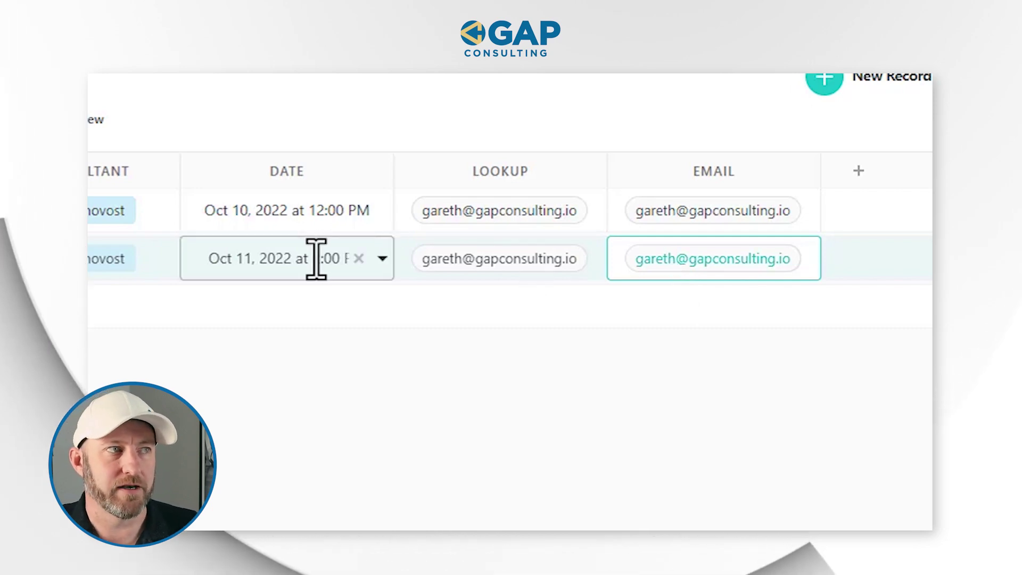
{"action": "key", "text": "space"}
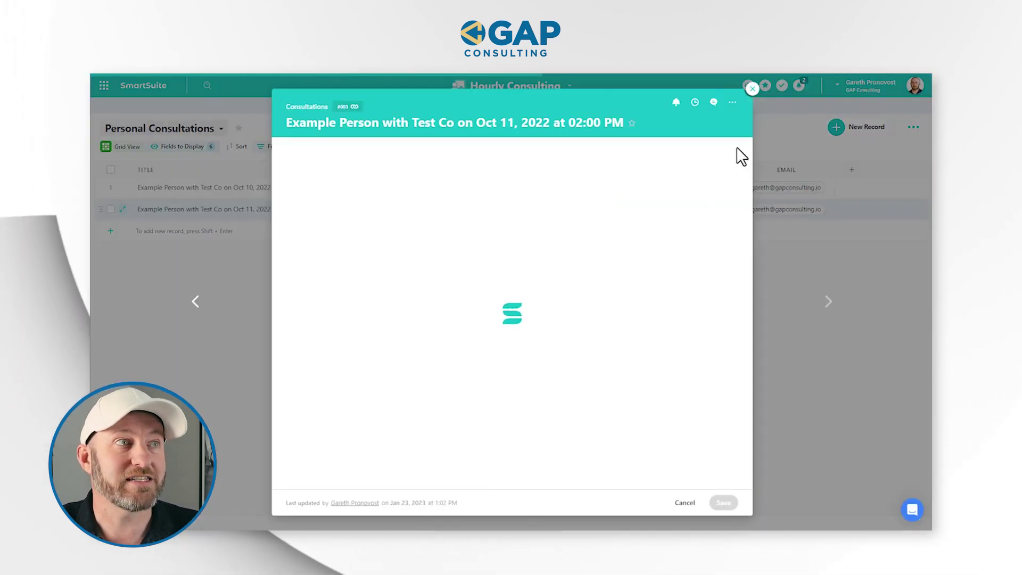
{"action": "left_click", "coordinate": [713, 103]}
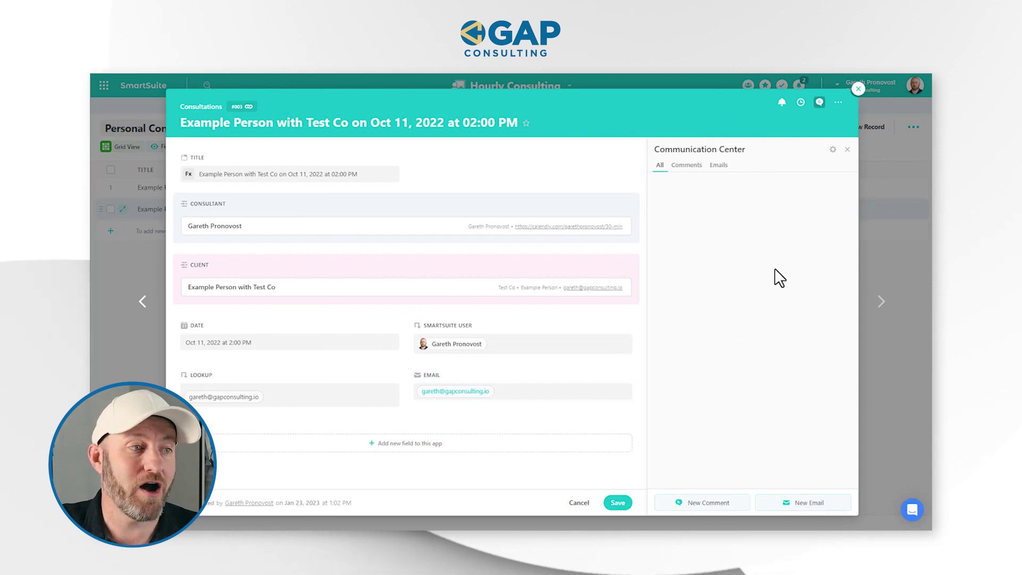
{"action": "left_click", "coordinate": [801, 503]}
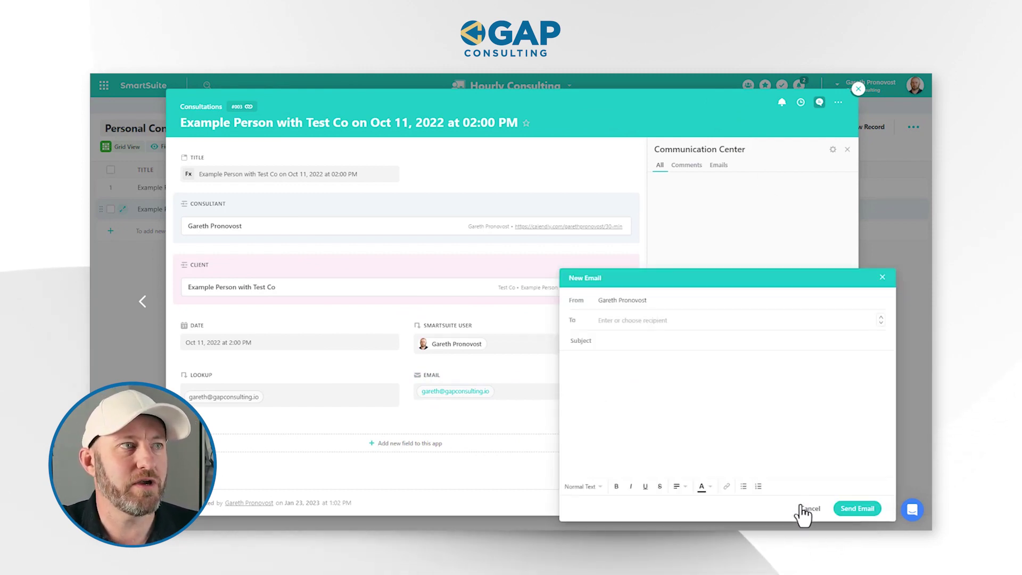
{"action": "left_click", "coordinate": [882, 278]}
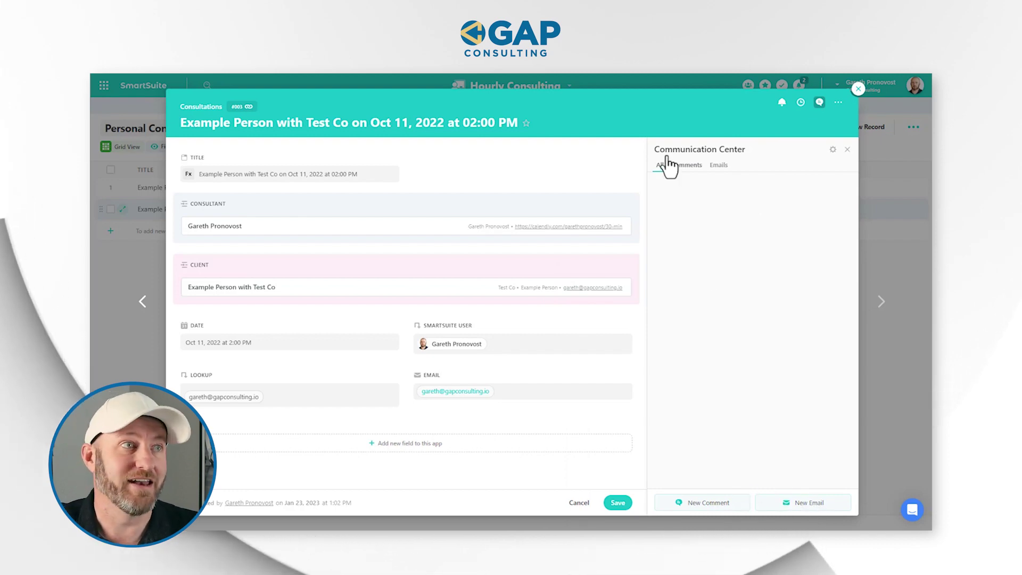
{"action": "left_click", "coordinate": [718, 166]}
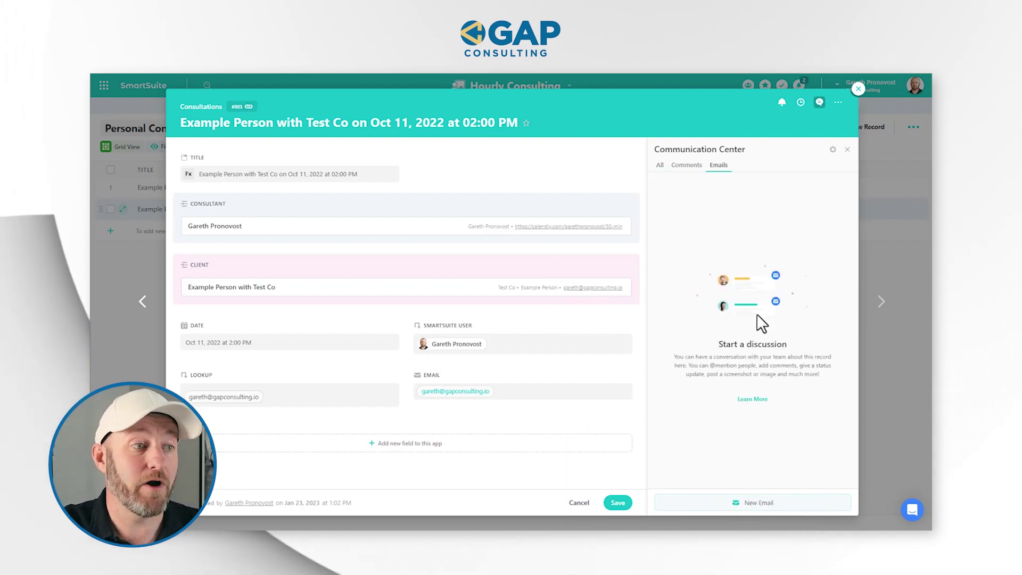
{"action": "left_click", "coordinate": [659, 165]}
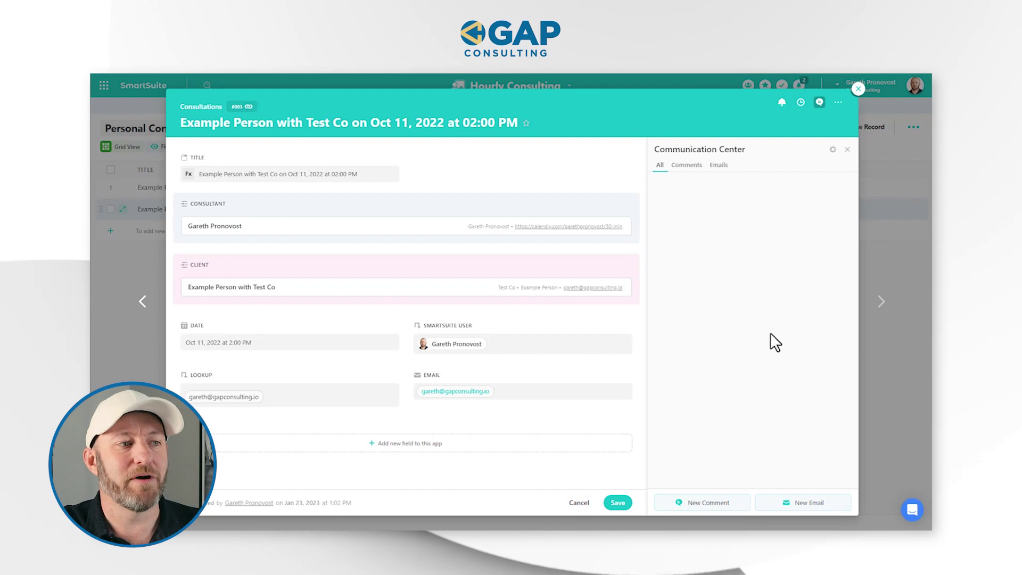
{"action": "left_click", "coordinate": [794, 508]}
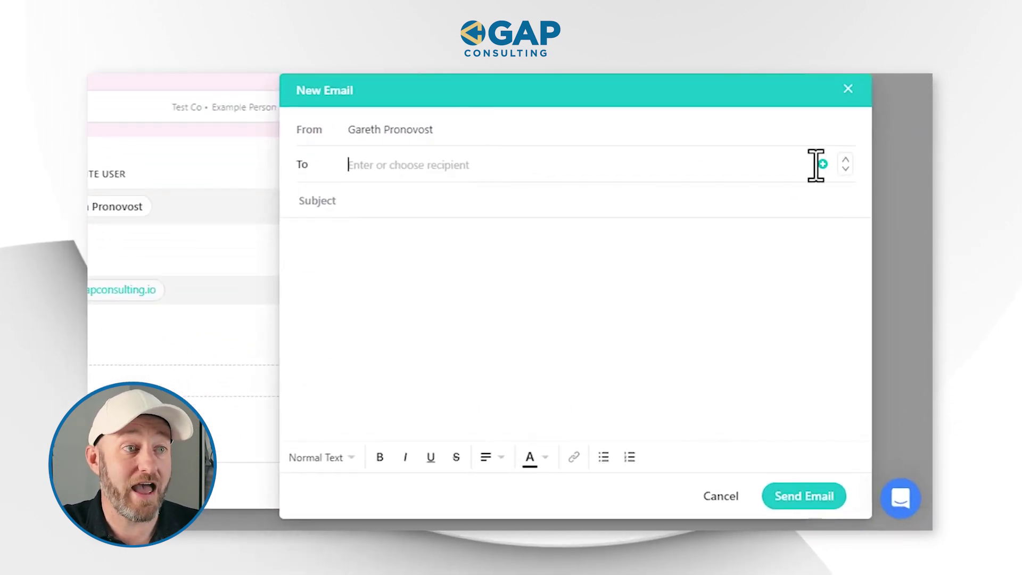
Step: Send an email to the record's Email field with subject 'Email Test from SS' and body 'This is a test'
{"action": "left_click", "coordinate": [822, 164]}
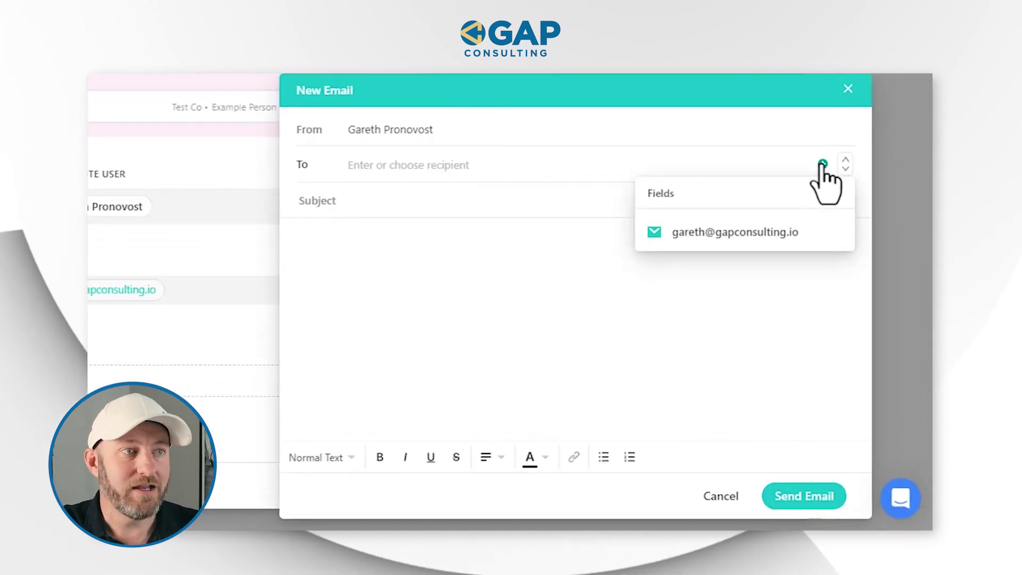
{"action": "left_click", "coordinate": [773, 238]}
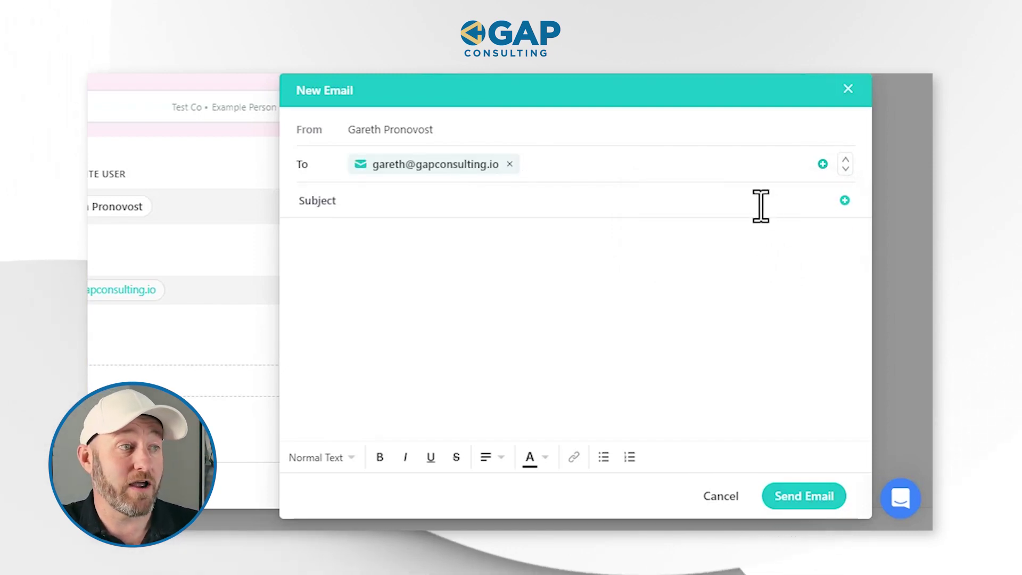
{"action": "left_click", "coordinate": [760, 206]}
{"action": "type", "text": "Em"}
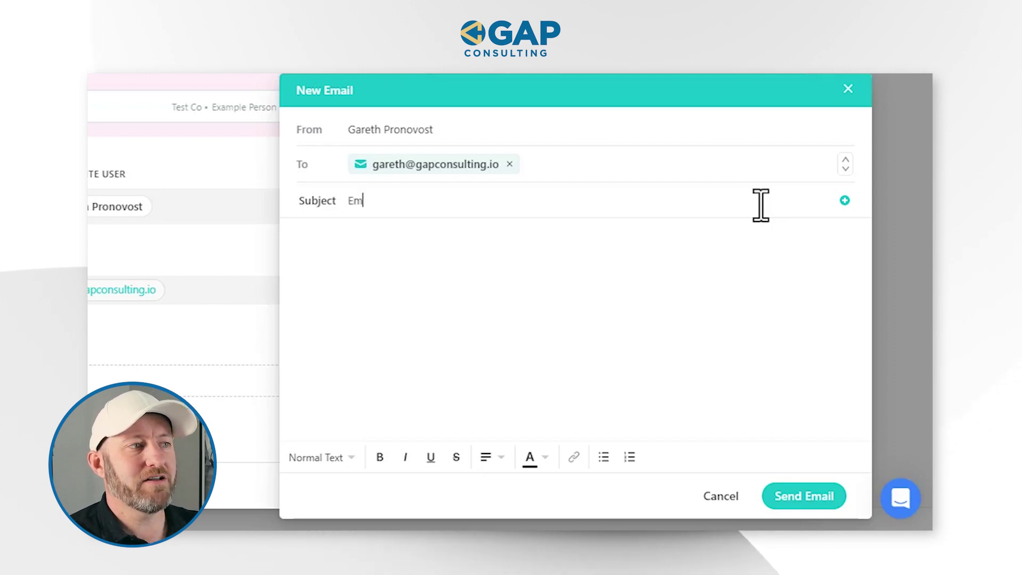
{"action": "type", "text": "ail Test from SS"}
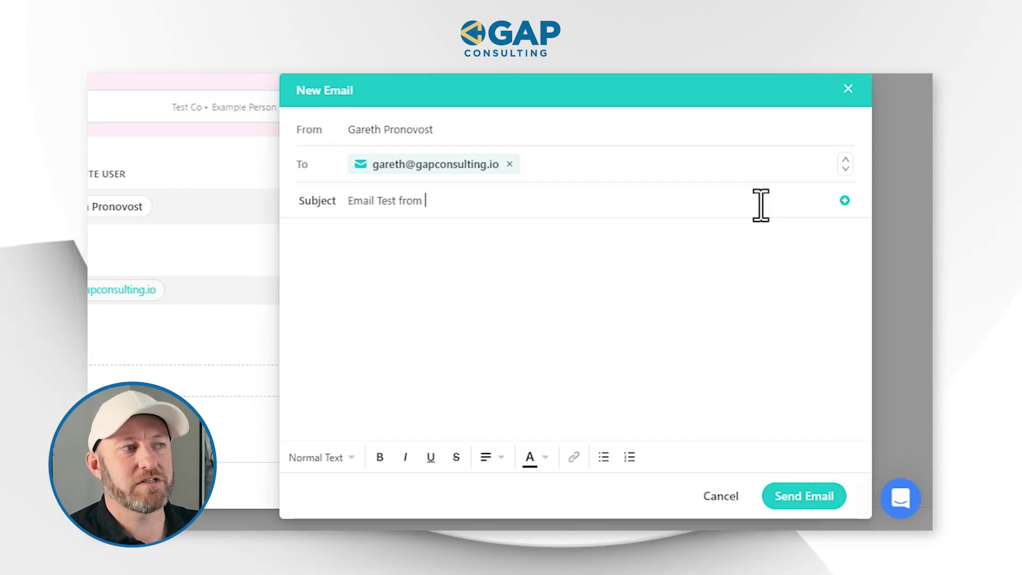
{"action": "left_click", "coordinate": [699, 253]}
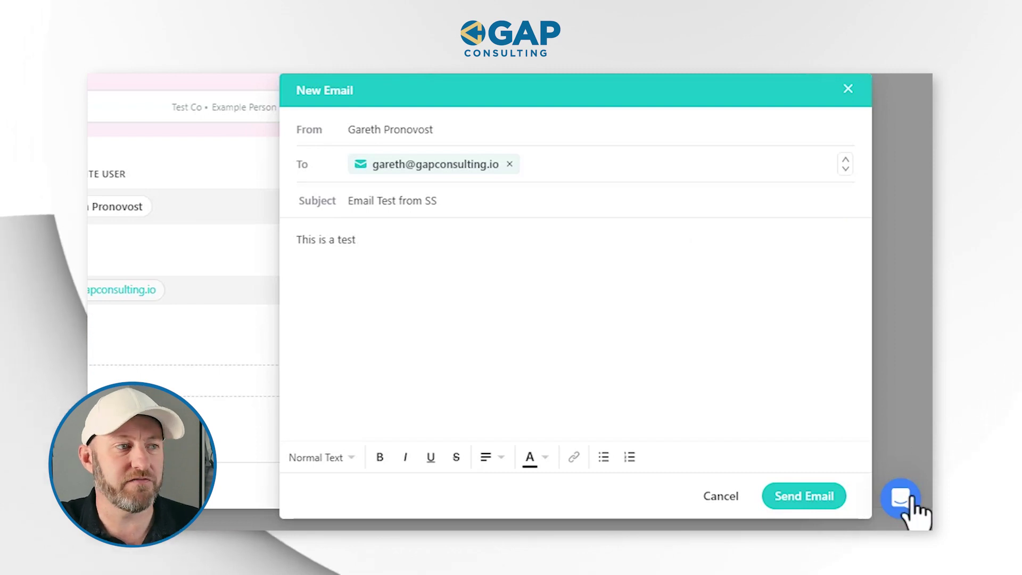
{"action": "left_click", "coordinate": [843, 505]}
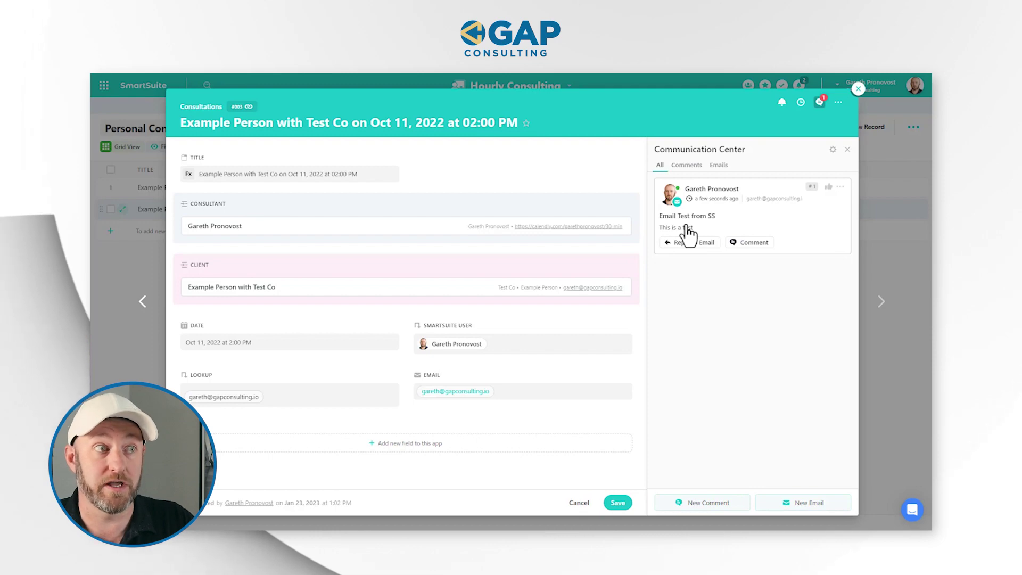
Step: View the received 'Email Test from SS' message in the Gmail inbox
{"action": "mouse_move", "coordinate": [693, 246]}
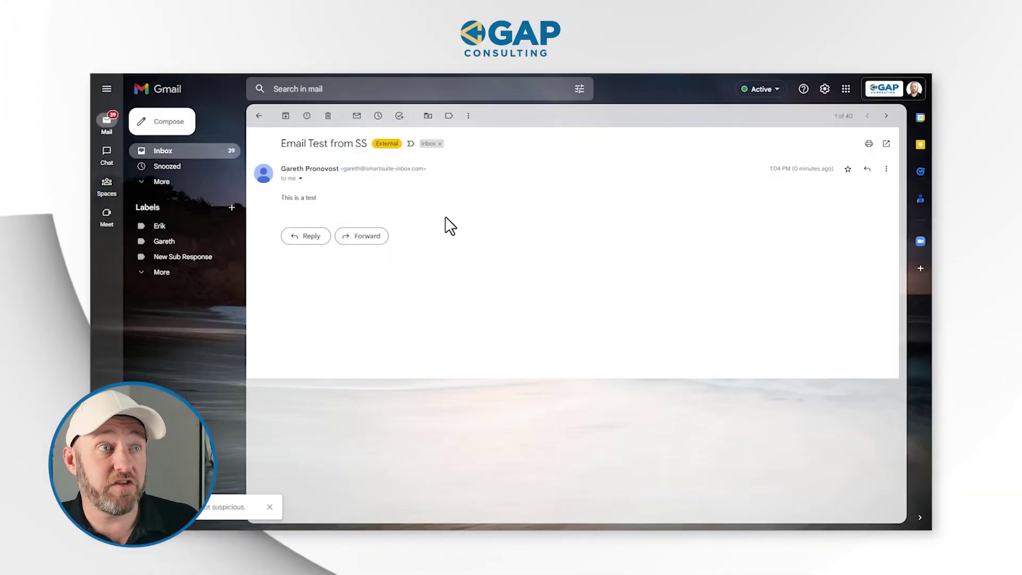
Step: Reply in Gmail to 'Email Test from SS' with 'Reply is here' and send it
{"action": "left_click_drag", "start_coordinate": [793, 170], "coordinate": [814, 170]}
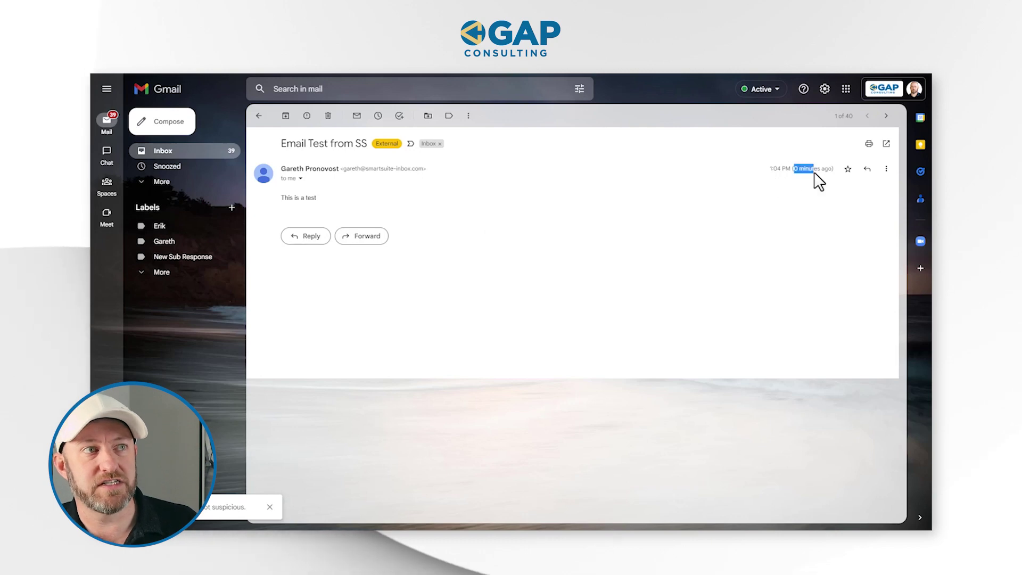
{"action": "left_click", "coordinate": [791, 230]}
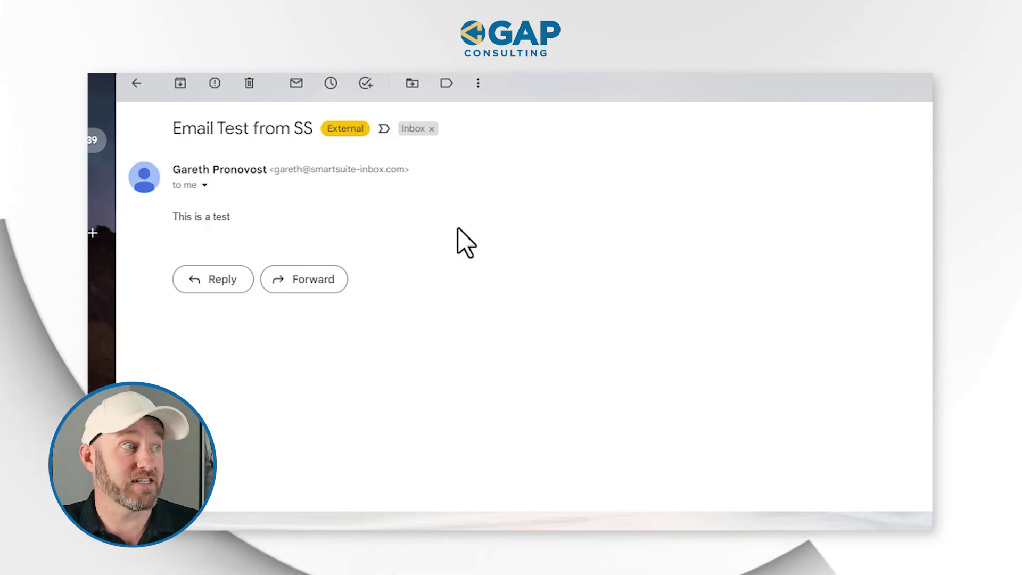
{"action": "left_click", "coordinate": [222, 285]}
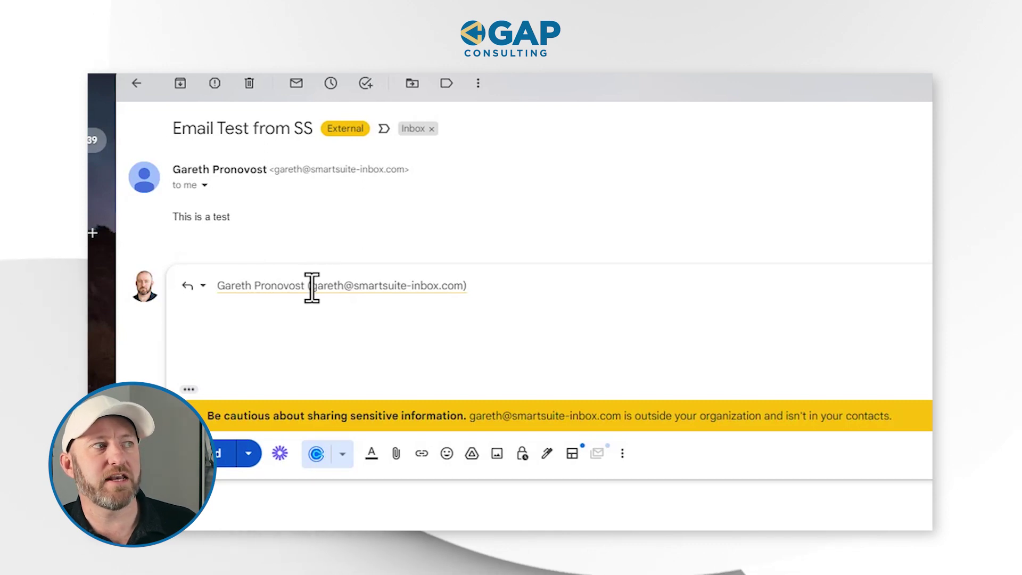
{"action": "mouse_move", "coordinate": [417, 286]}
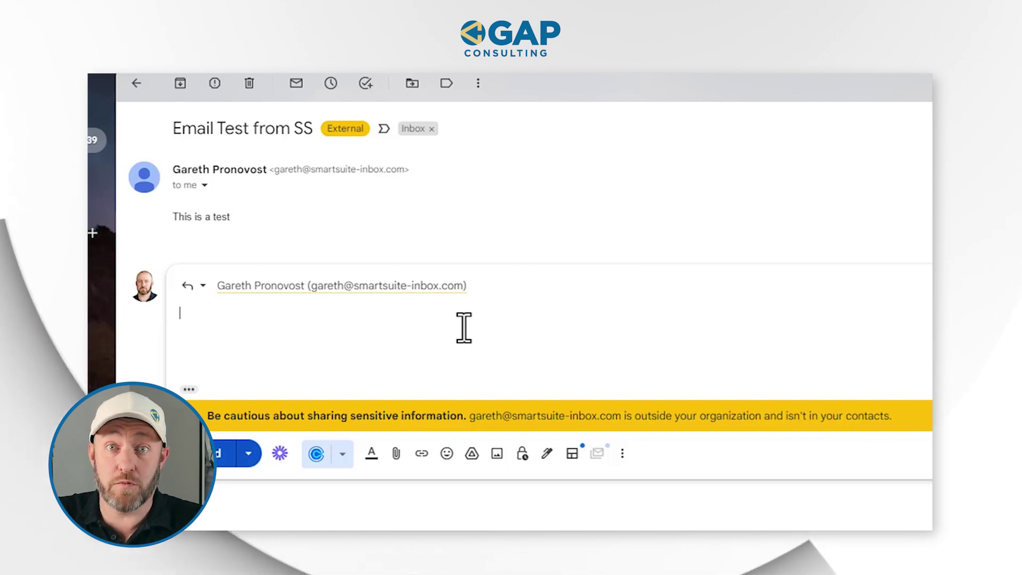
{"action": "type", "text": "ly is here"}
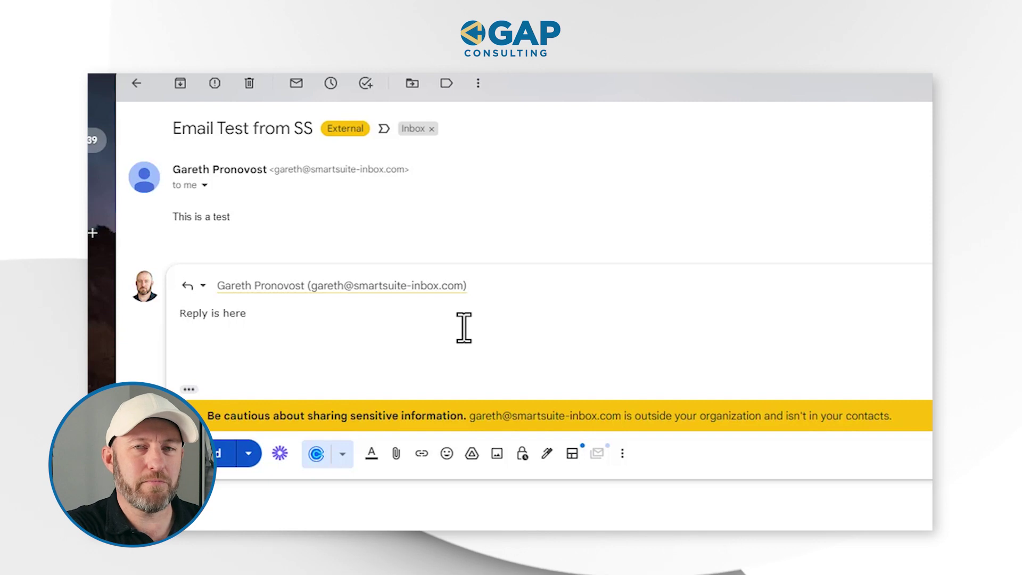
{"action": "key", "text": "ctrl+Return"}
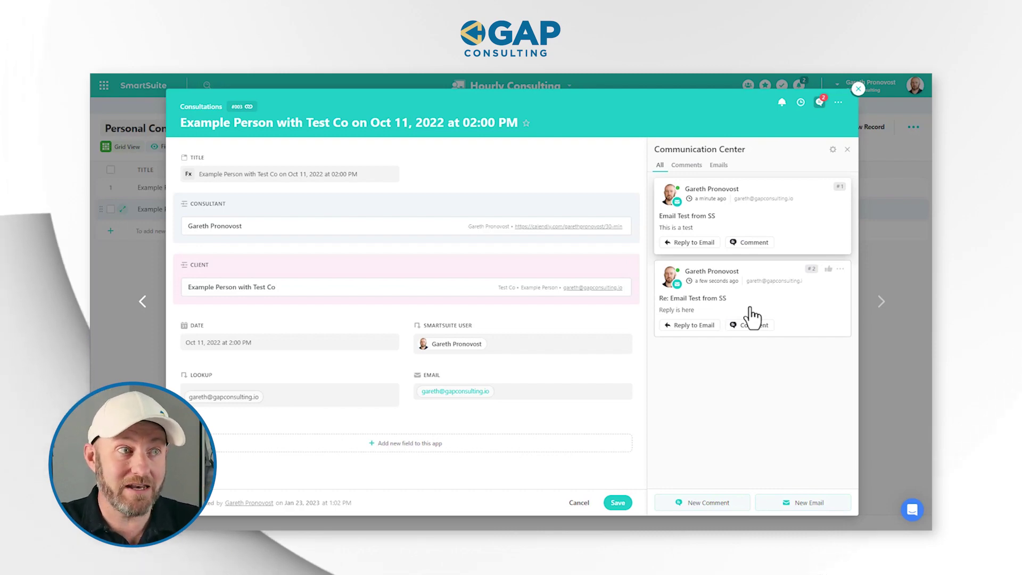
Step: Post a comment on the 'Reply is here' email that mentions a teammate and says 'how cool is this!'
{"action": "left_click", "coordinate": [754, 326]}
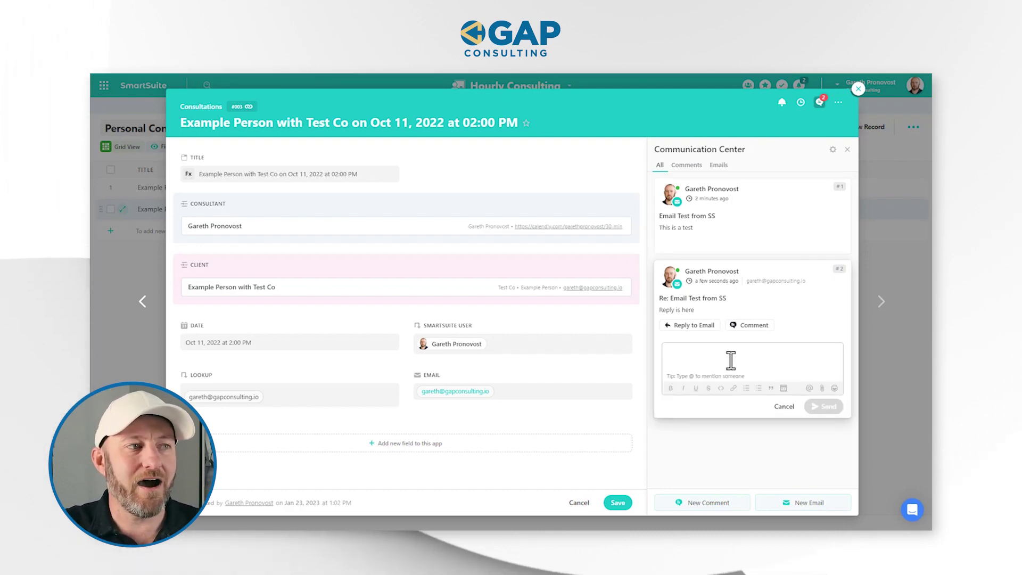
{"action": "type", "text": "@"}
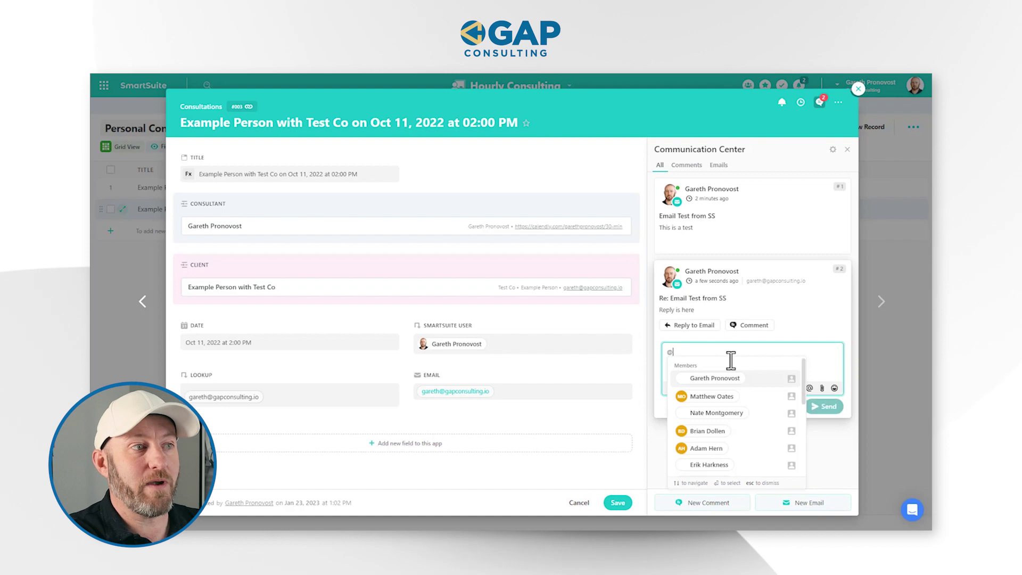
{"action": "type", "text": "Erik"}
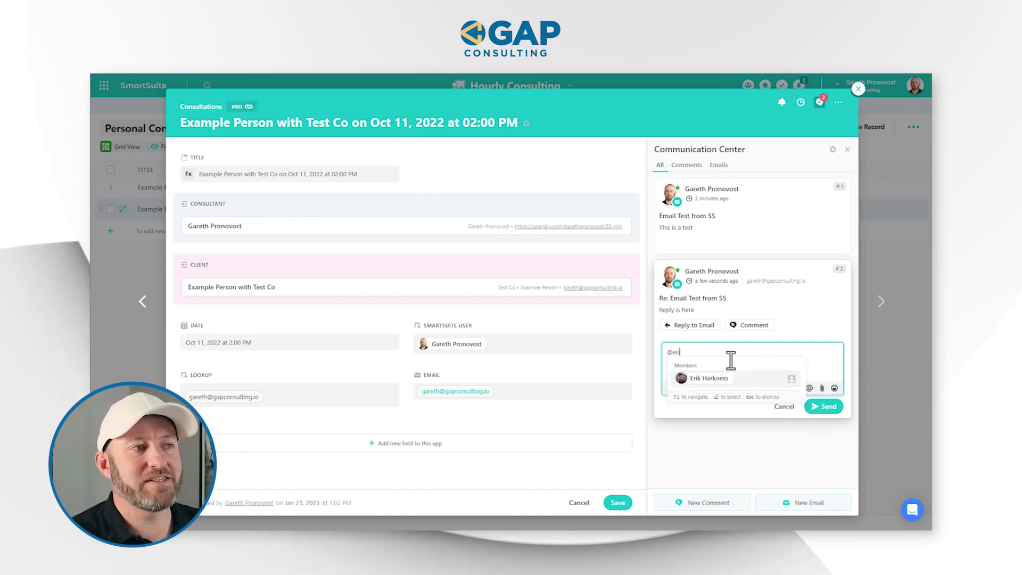
{"action": "key", "text": "Return"}
{"action": "type", "text": "how "}
{"action": "type", "text": "are"}
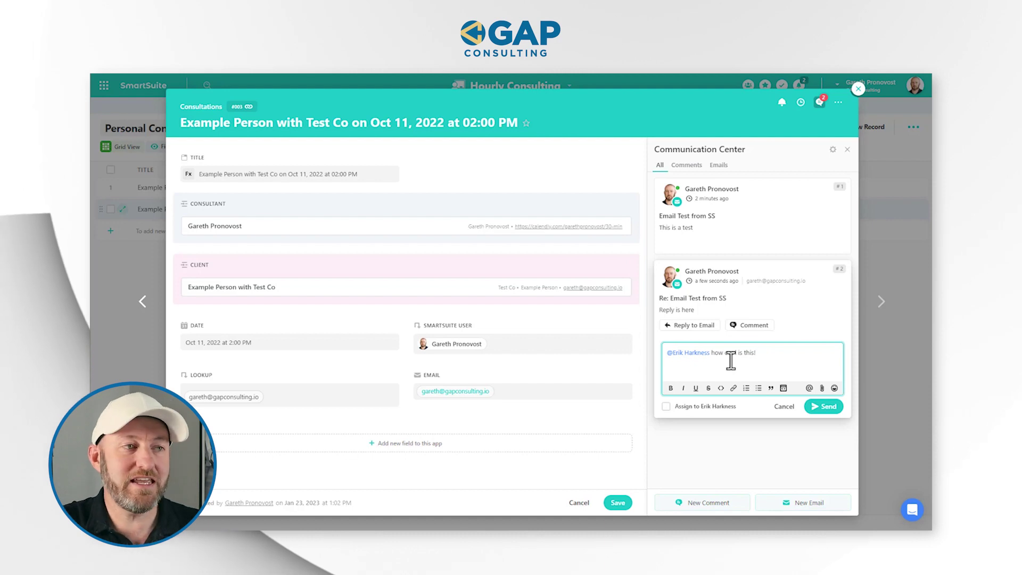
{"action": "left_click", "coordinate": [828, 406]}
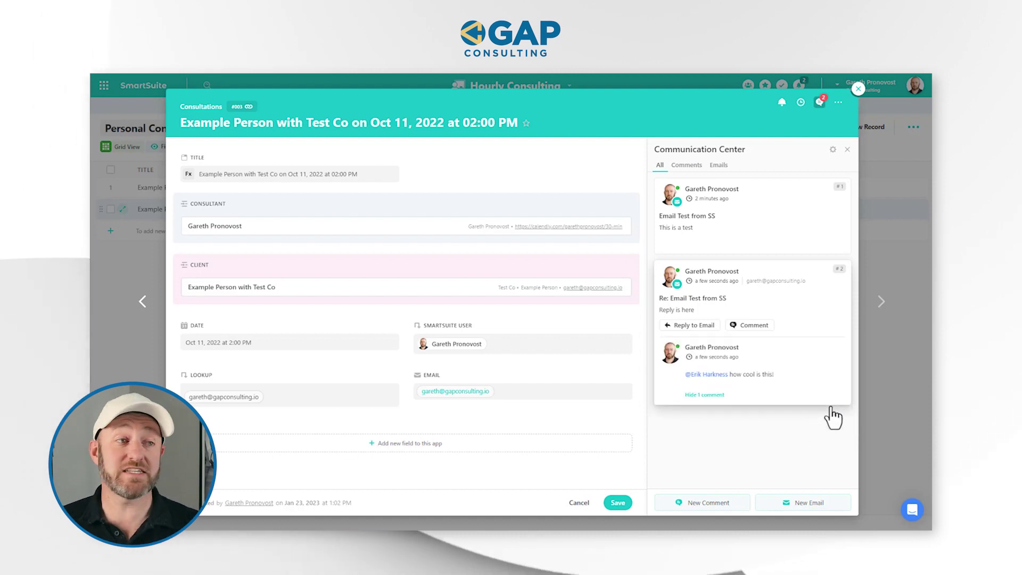